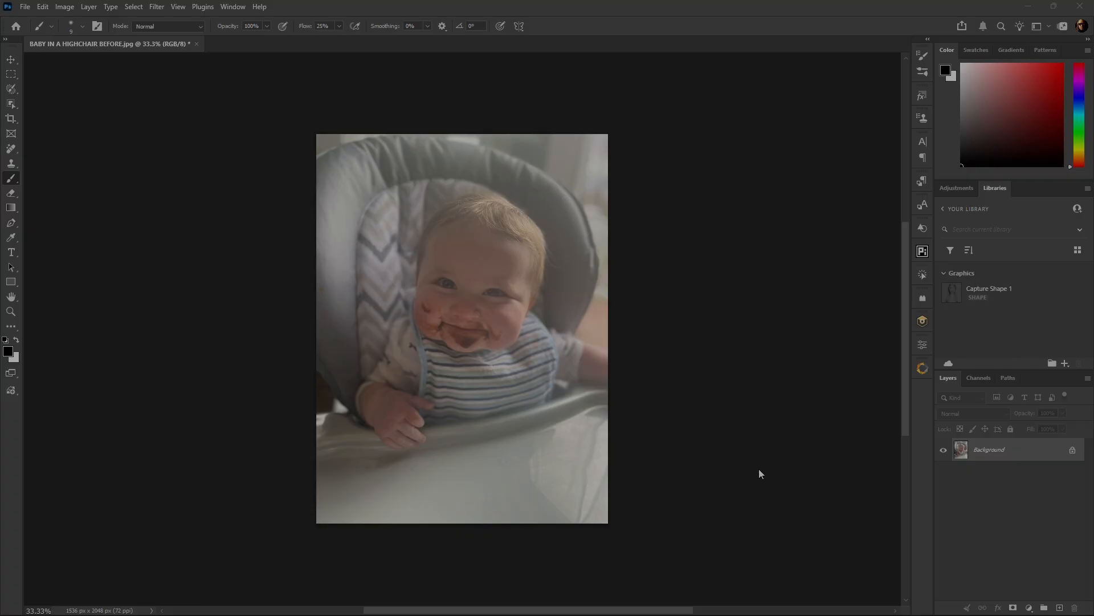
# Step: Duplicate the Background layer onto a new layer
pyautogui.hotkey('ctrl', 'j')
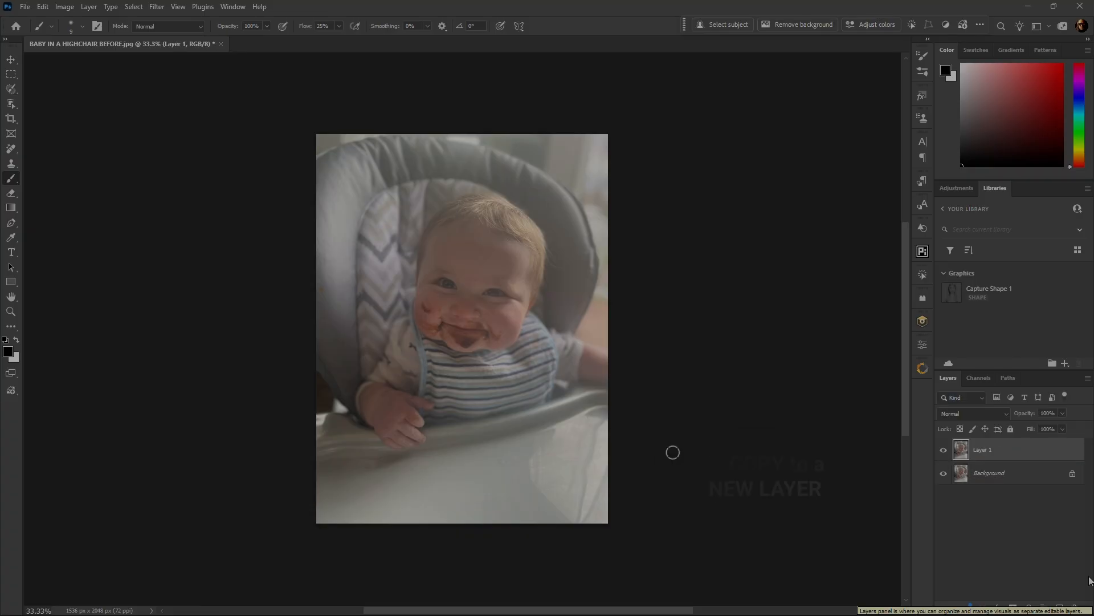
pyautogui.hotkey('ctrl', '0')
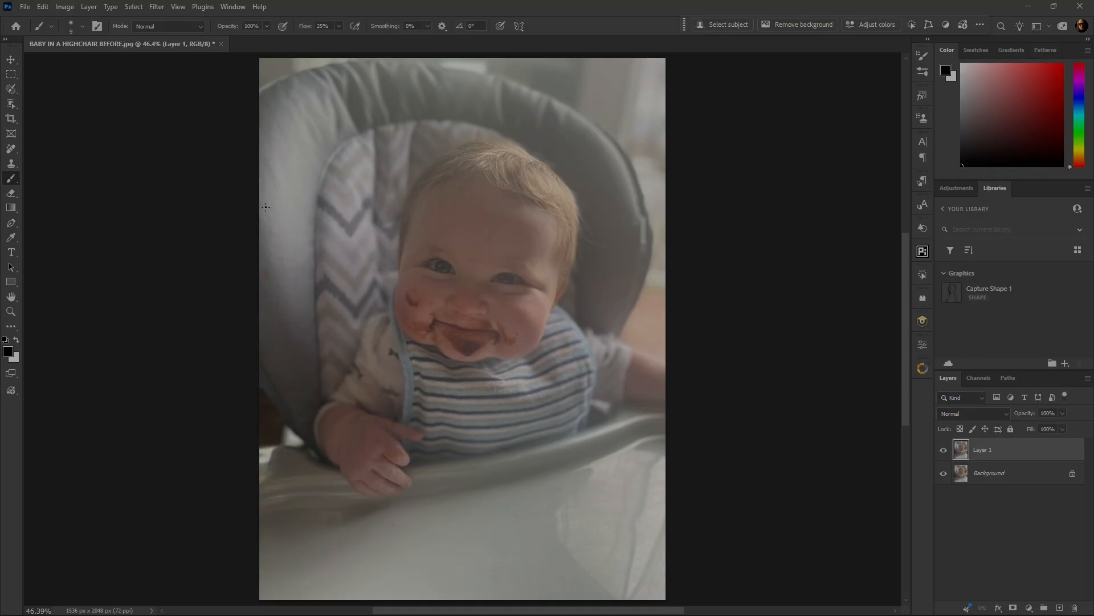
# Step: Show the Nik Collection 9 preferences and open the photo in Nik 9 Dfine from there
pyautogui.click(201, 8)
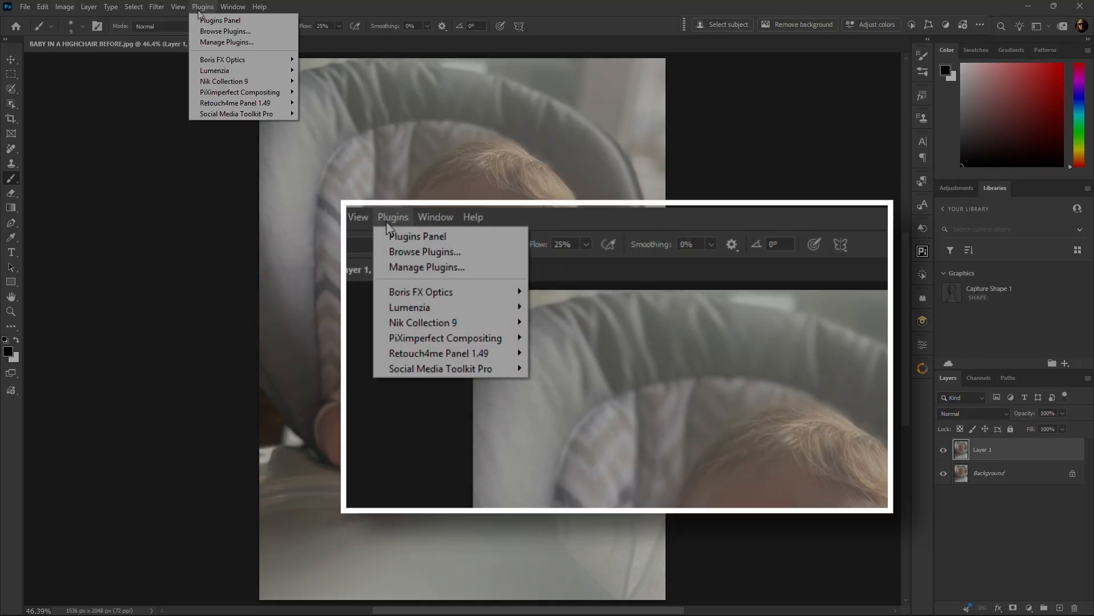
pyautogui.moveTo(262, 83)
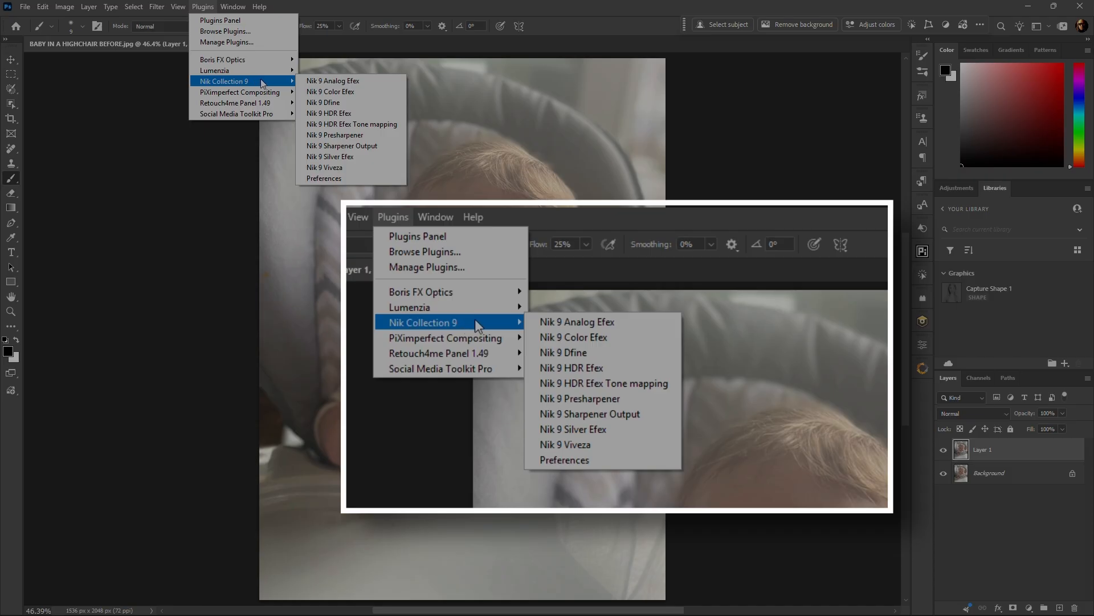
pyautogui.click(323, 178)
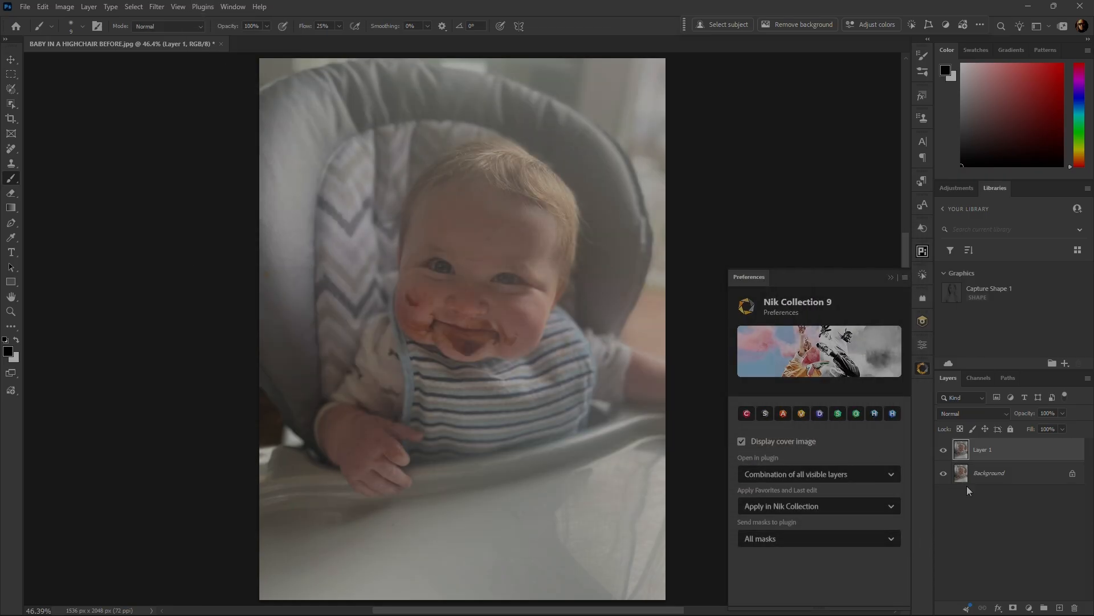
pyautogui.click(820, 414)
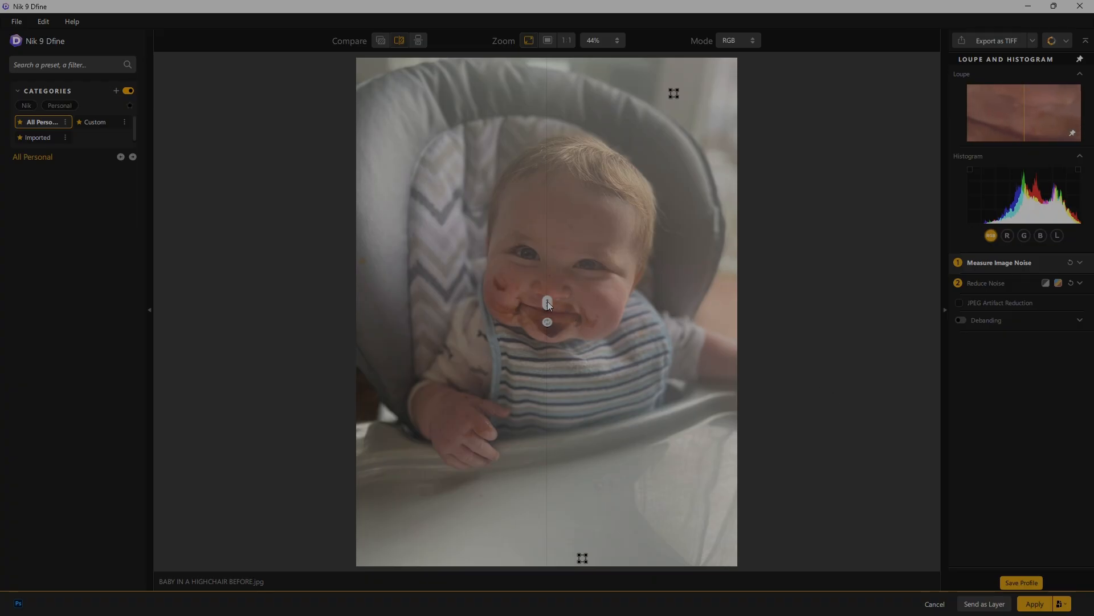
# Step: Examine the noise reduction up close around the baby's mouth with the before/after split
pyautogui.moveTo(548, 305); pyautogui.dragTo(678, 306)
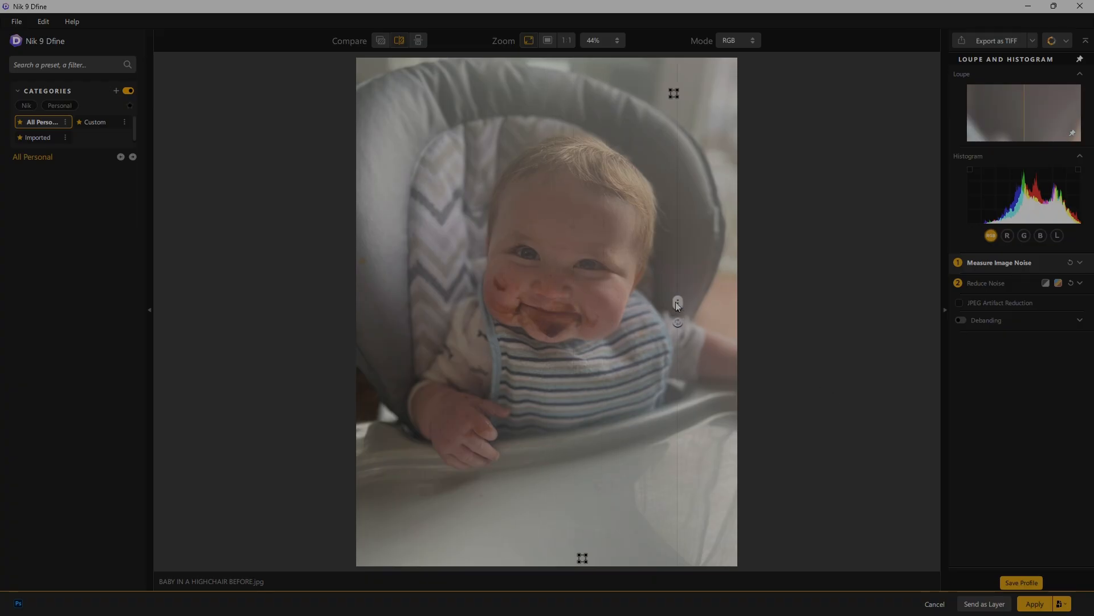
pyautogui.scroll(10, 677, 306)
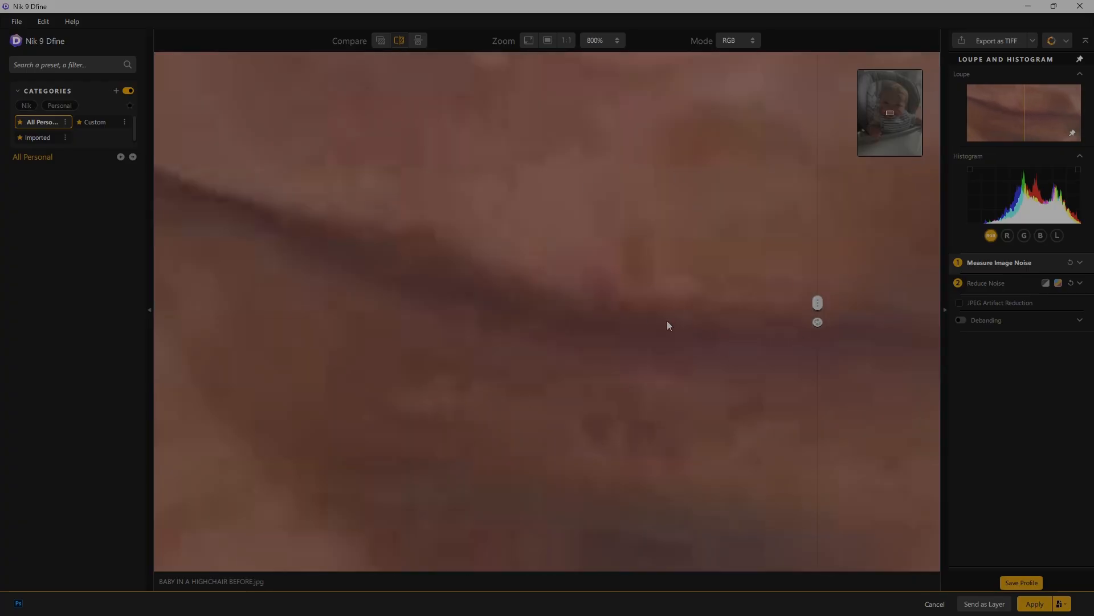
pyautogui.scroll(-2, 668, 322)
pyautogui.scroll(-1, 668, 323)
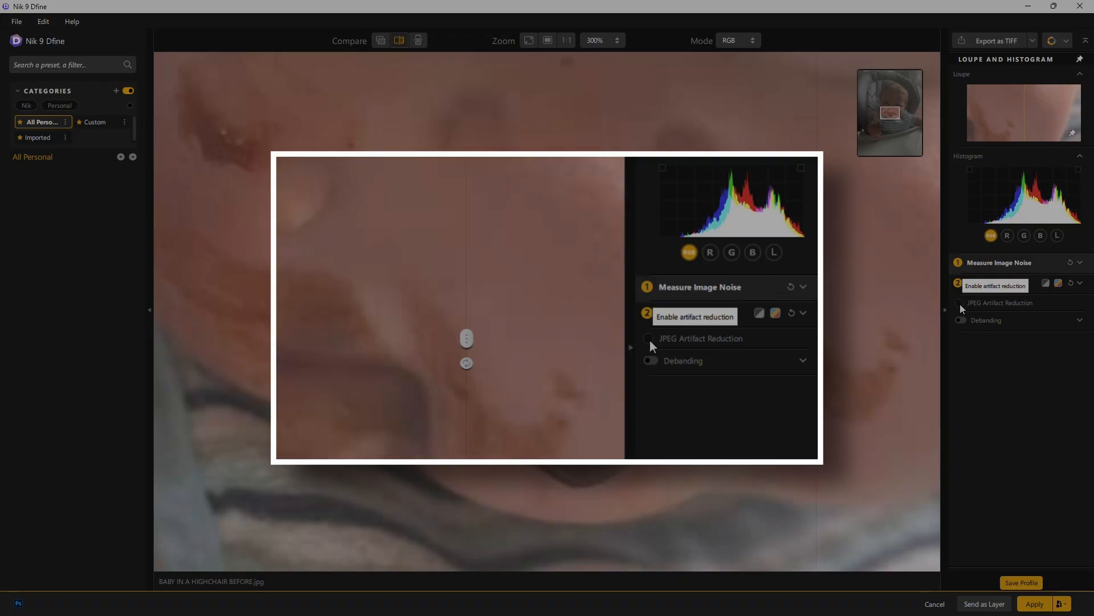
# Step: Enable JPEG Artifact Reduction and compare its effect around the mouth with the before/after split
pyautogui.click(959, 303)
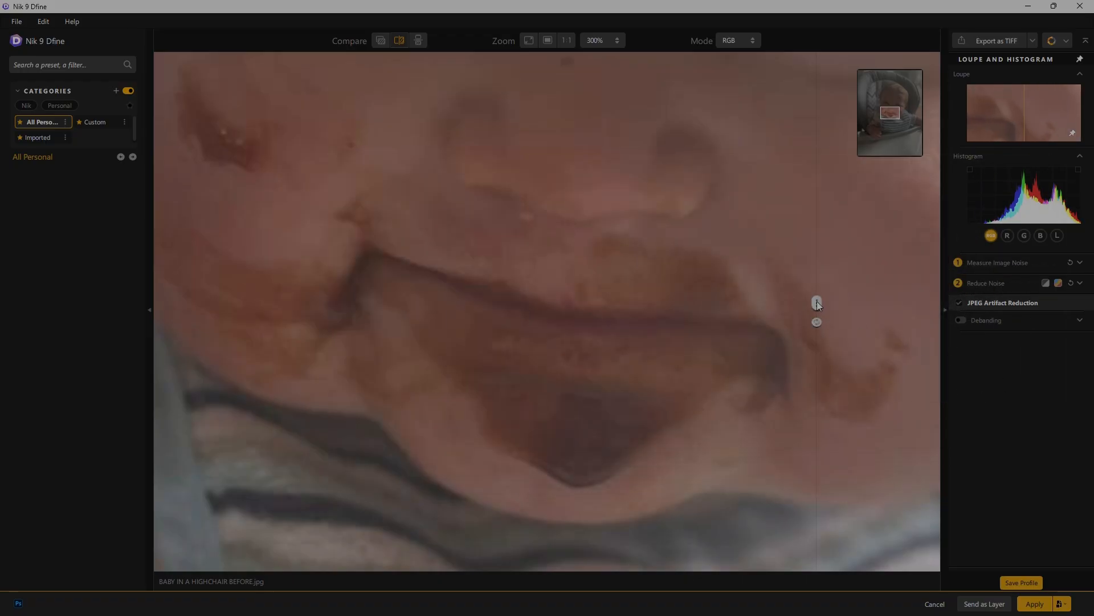
pyautogui.moveTo(749, 317); pyautogui.dragTo(472, 371)
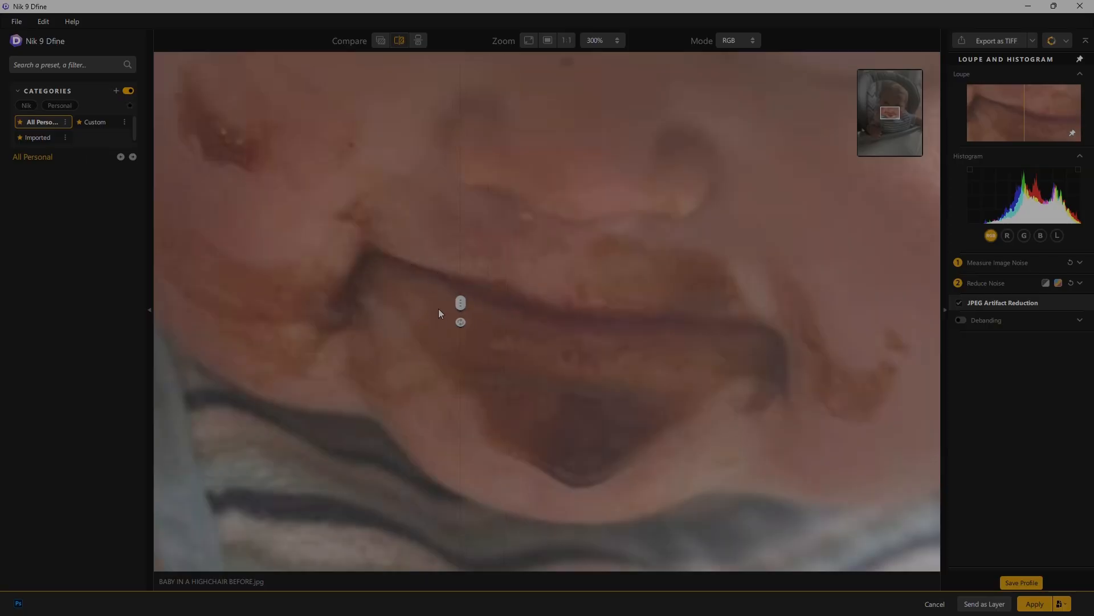
pyautogui.moveTo(234, 316); pyautogui.dragTo(506, 339)
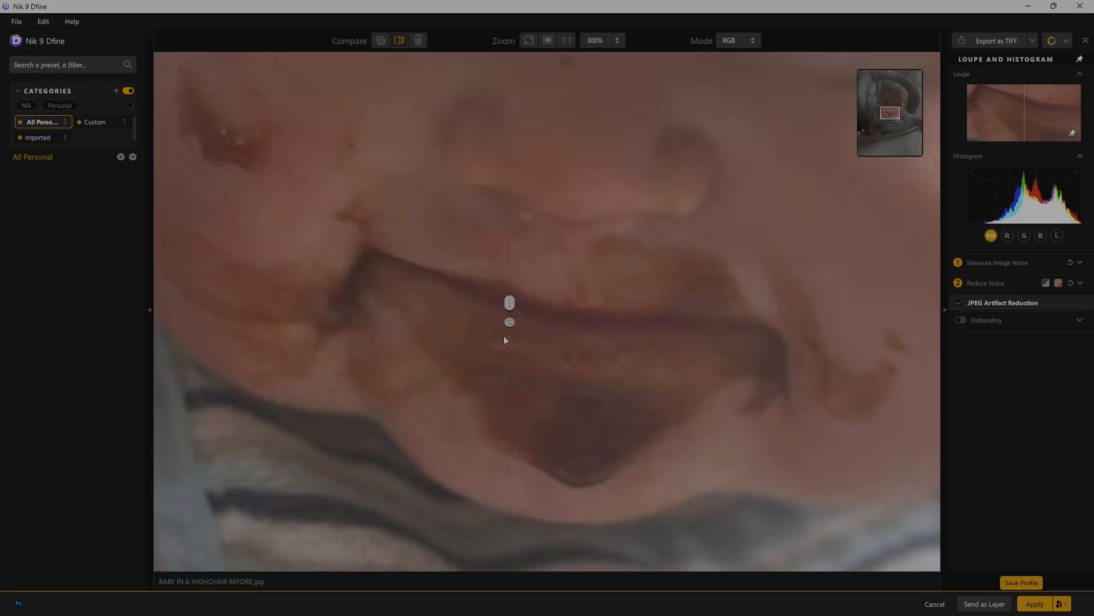
pyautogui.click(504, 335)
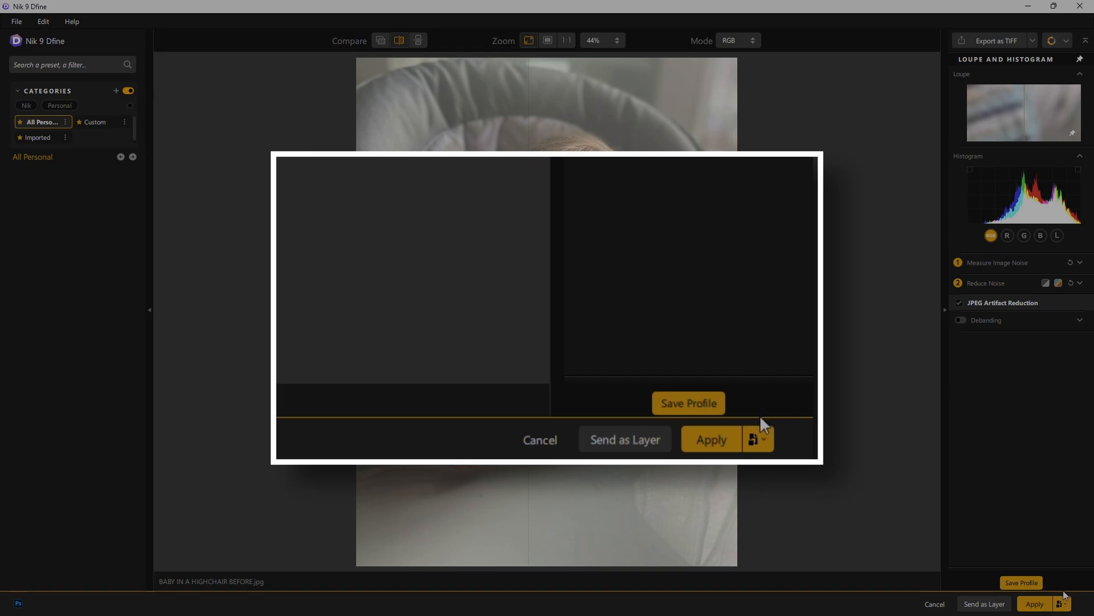
# Step: Apply the Dfine noise reduction as a Smart Object and check the editing options of its smart filter
pyautogui.click(1066, 604)
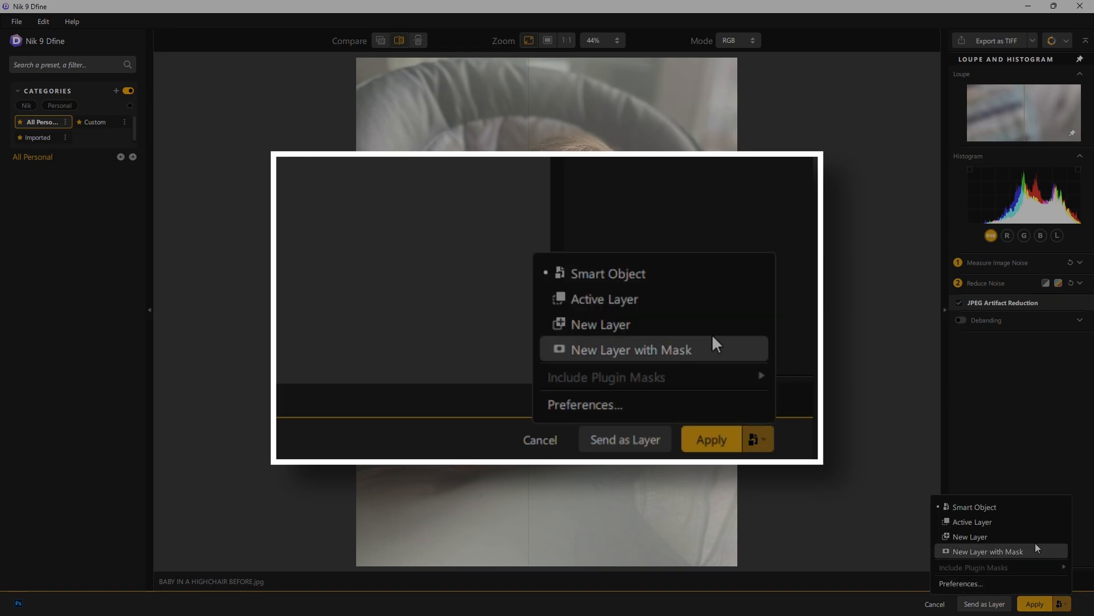
pyautogui.click(1033, 606)
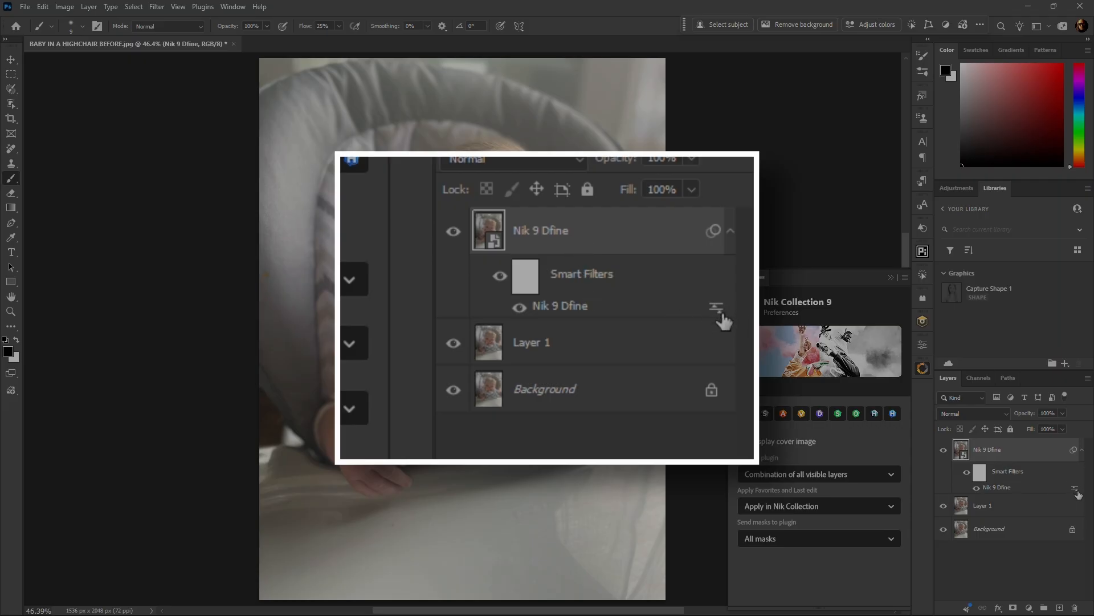
pyautogui.rightClick(1074, 492)
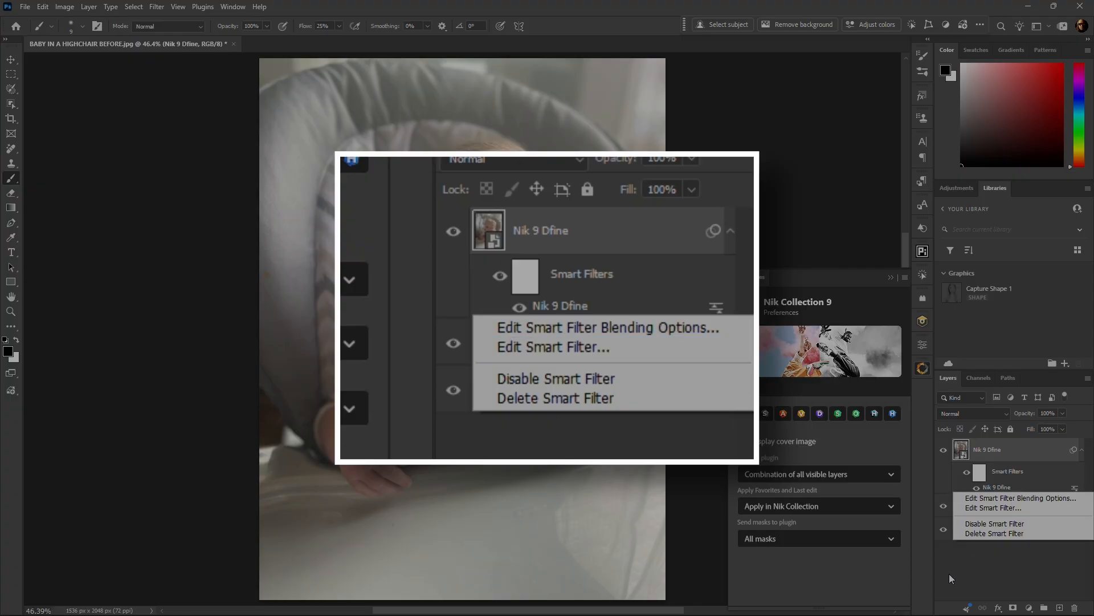
pyautogui.click(995, 577)
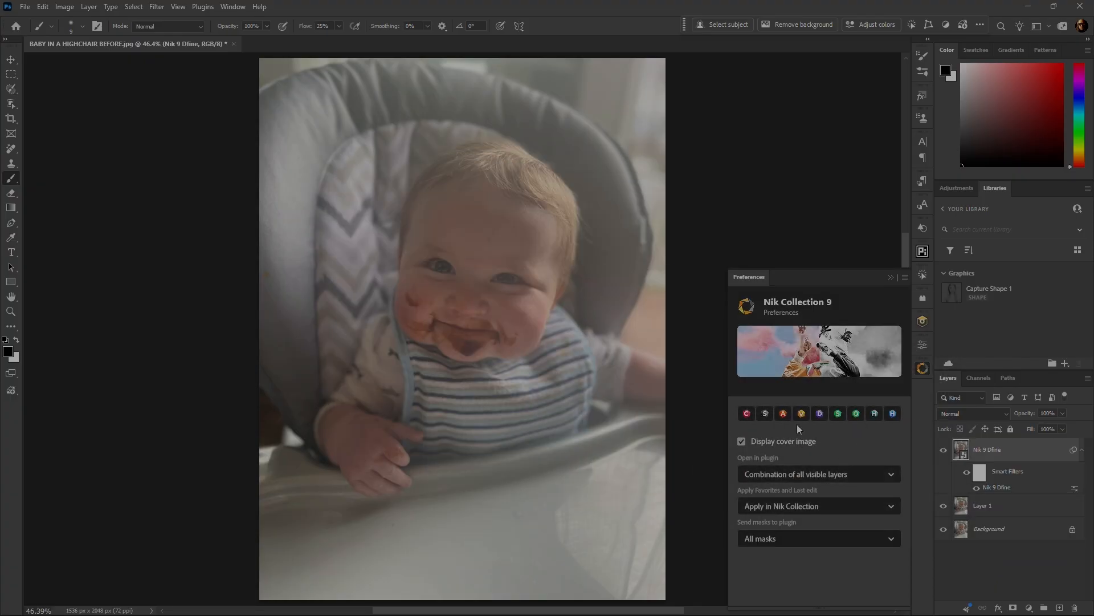
# Step: Open the photo in Nik 9 Viveza and change the preview from split comparison to a single image
pyautogui.moveTo(802, 415)
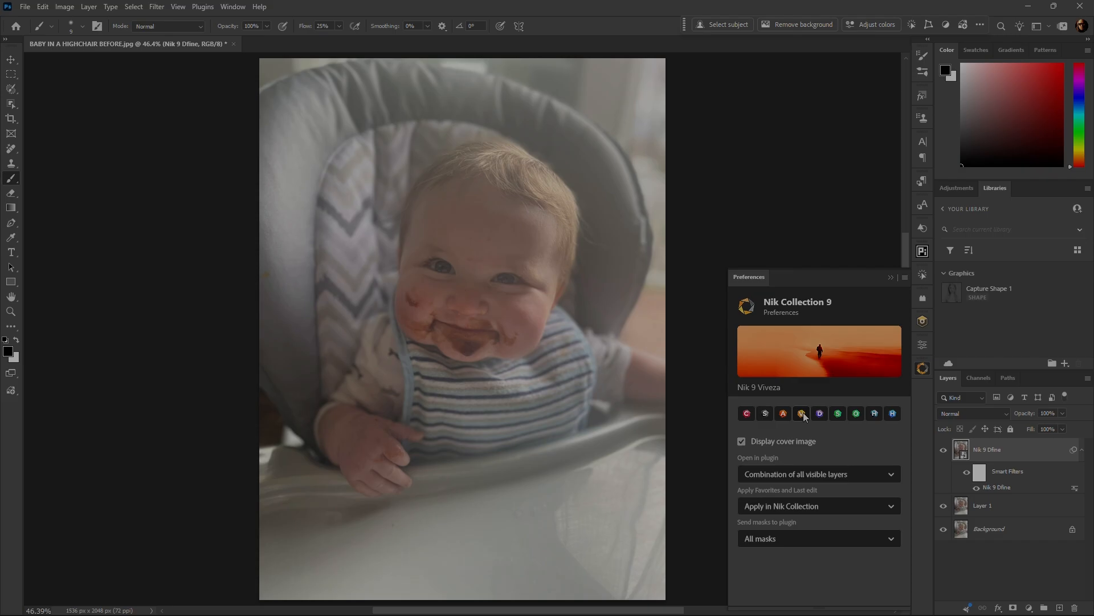
pyautogui.click(802, 412)
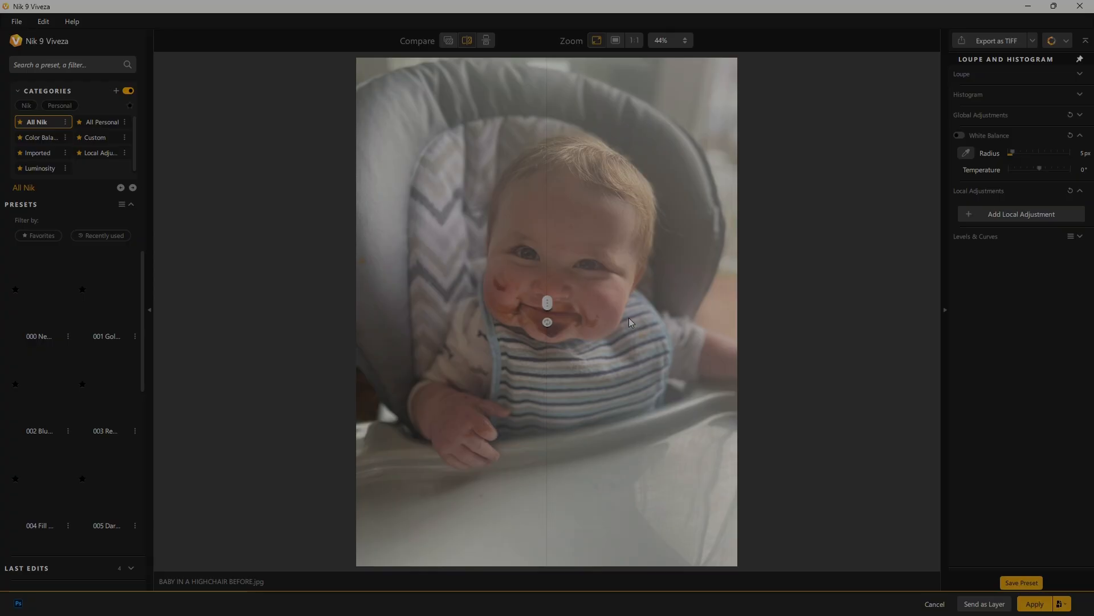
pyautogui.moveTo(550, 305); pyautogui.dragTo(737, 305)
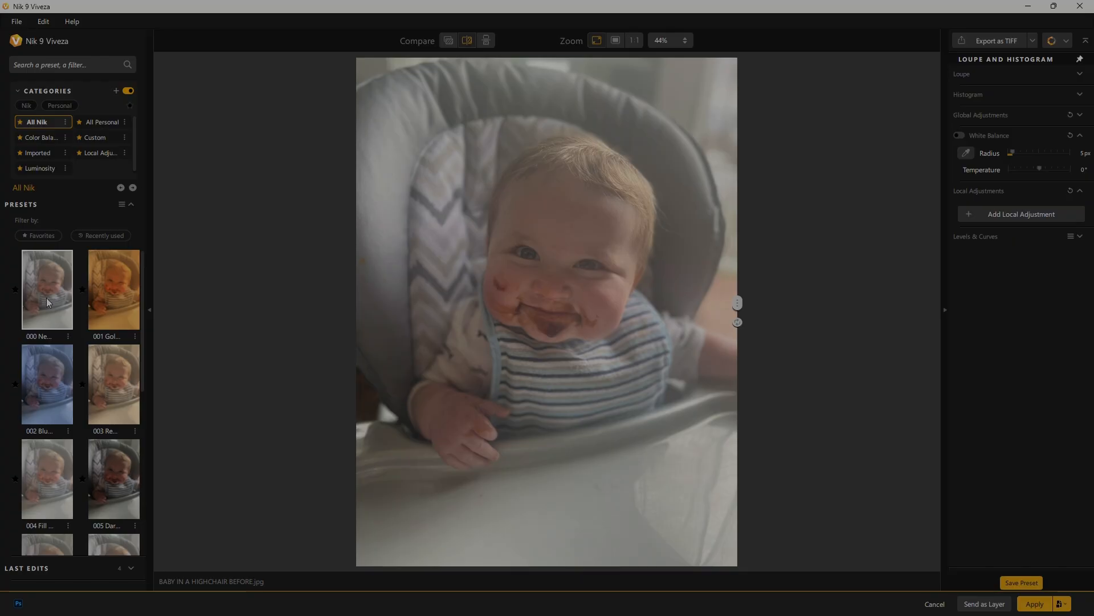
pyautogui.click(449, 42)
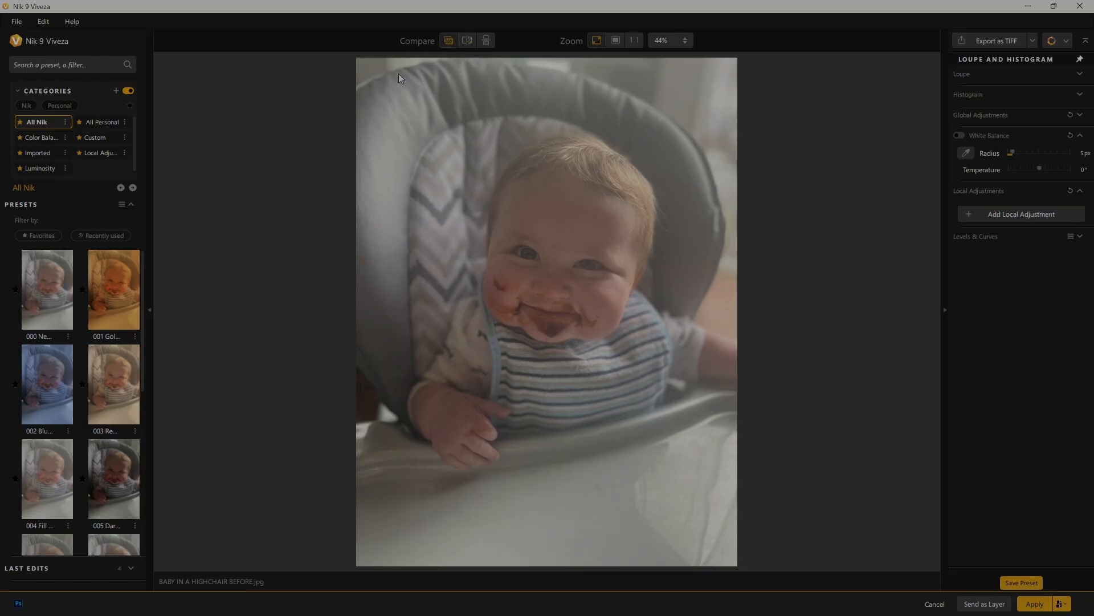
# Step: Preview the All Nik presets numbered 000 to 003 on the photo
pyautogui.click(118, 285)
pyautogui.click(50, 298)
pyautogui.click(50, 385)
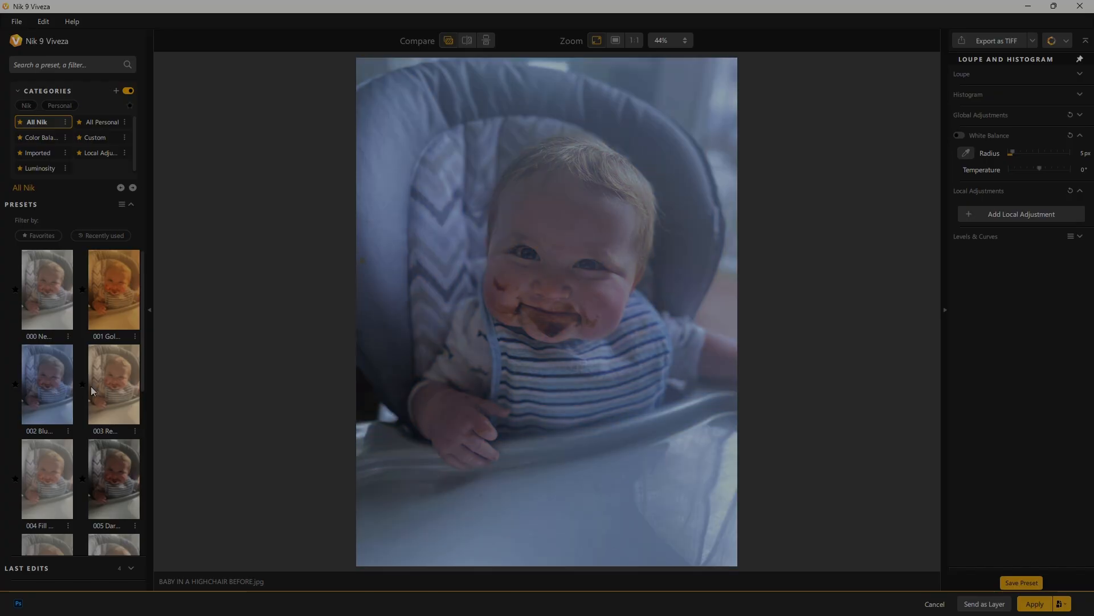
pyautogui.click(107, 388)
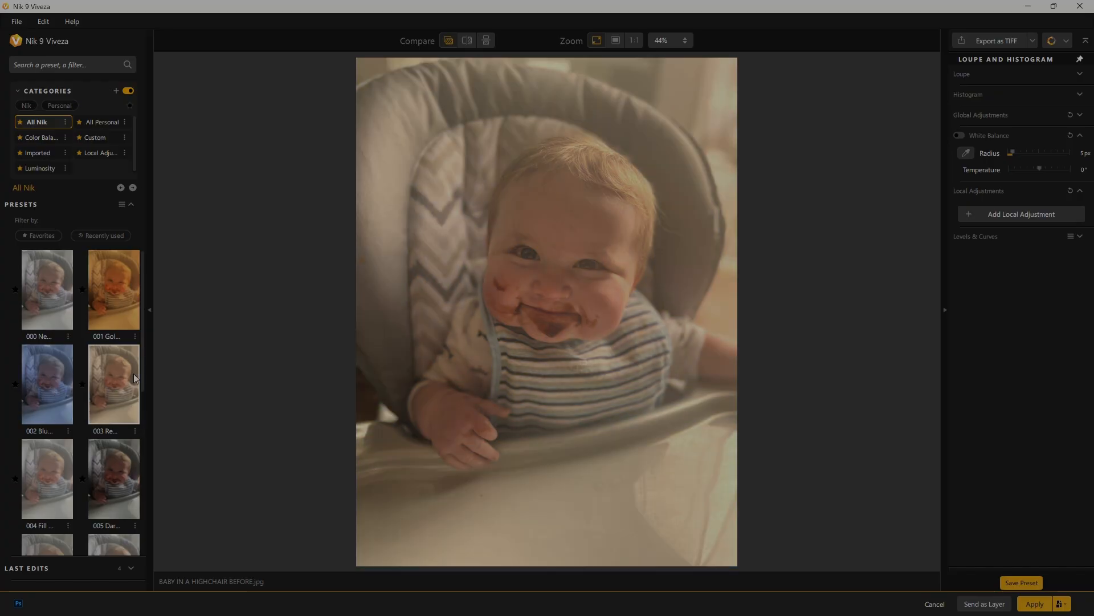
# Step: Browse the remaining preset categories, including Color Balance, Local Adjustments and Luminosity, and return to All Nik
pyautogui.click(135, 189)
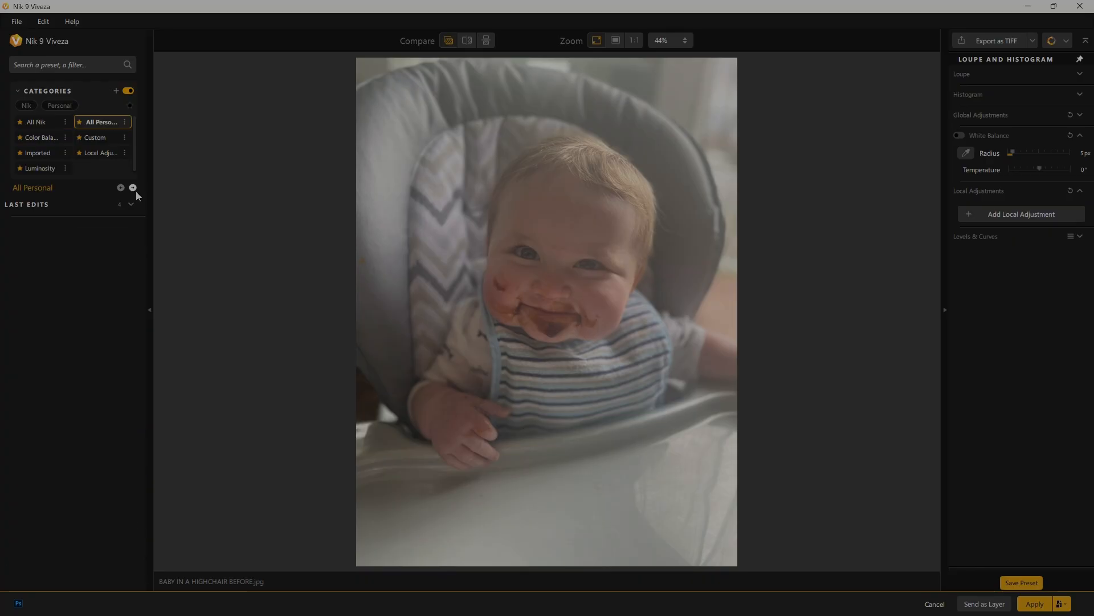
pyautogui.click(133, 188)
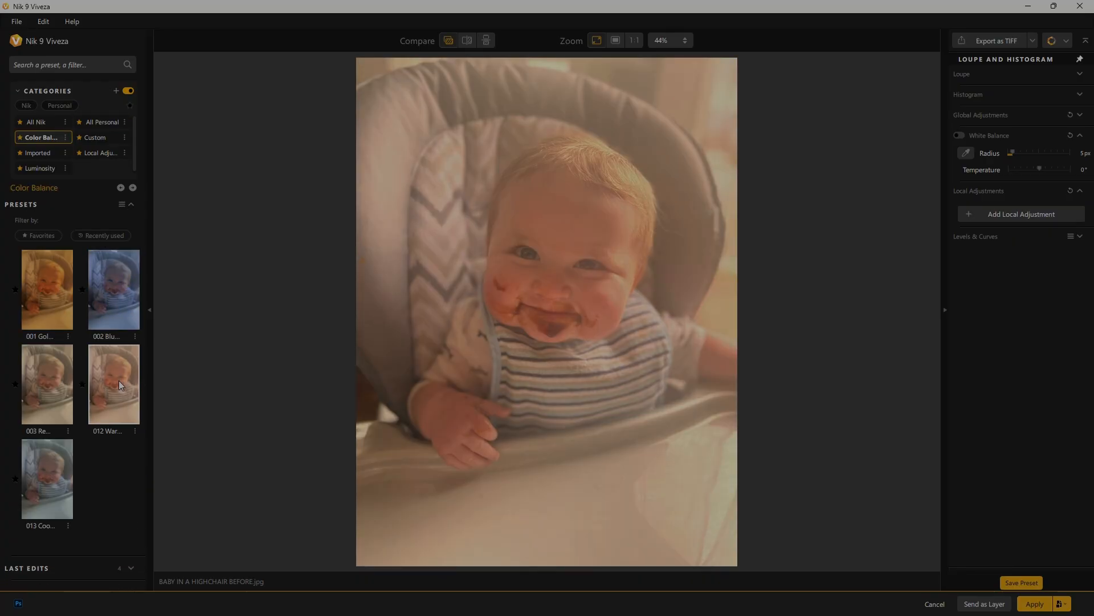
pyautogui.click(66, 386)
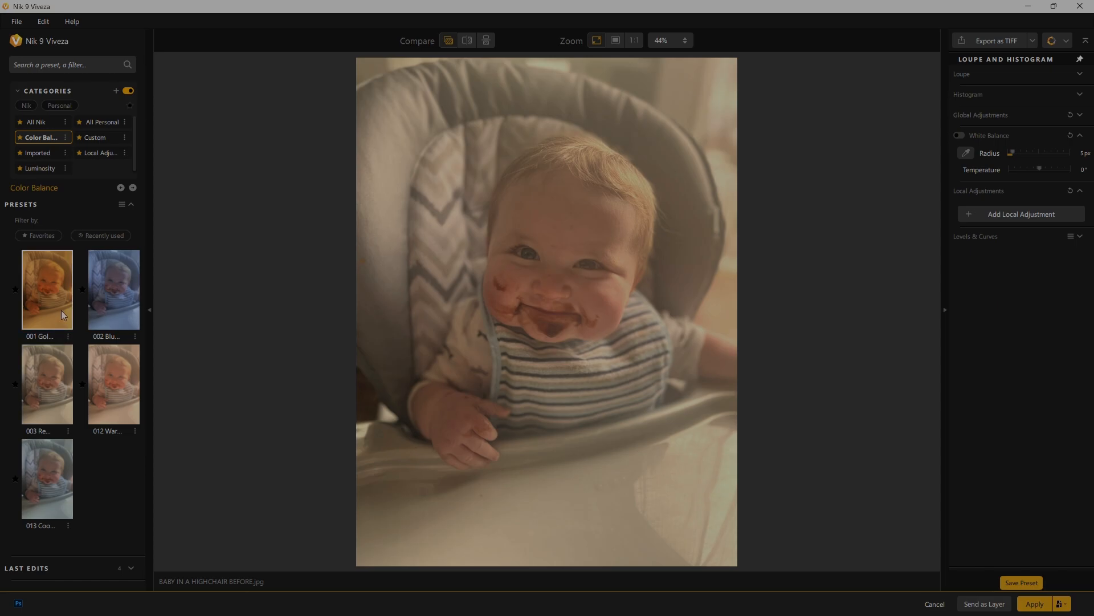
pyautogui.click(114, 310)
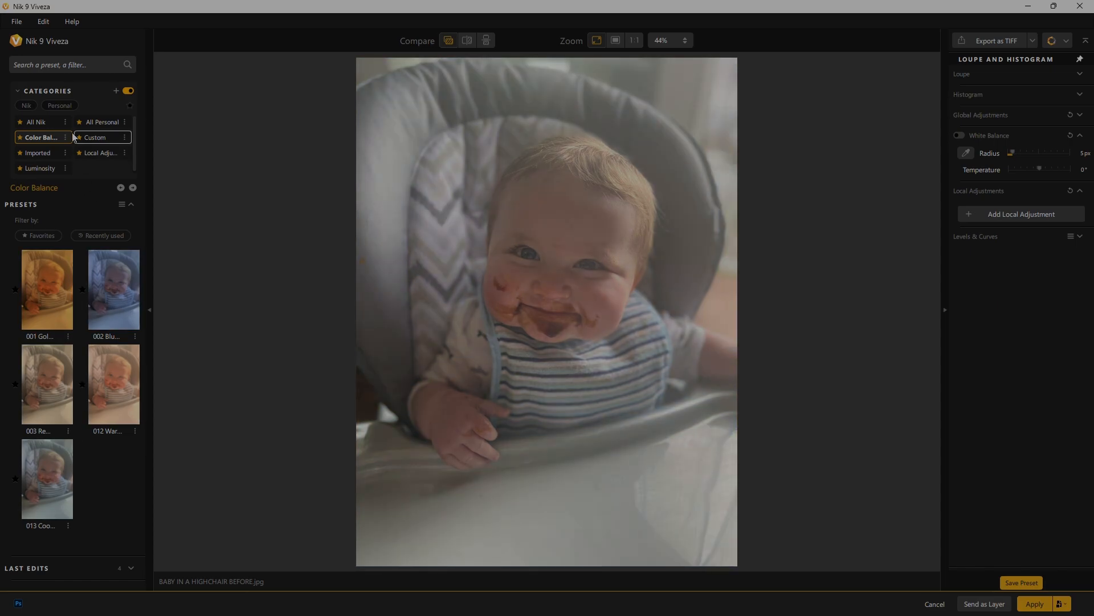
pyautogui.click(133, 188)
pyautogui.click(135, 189)
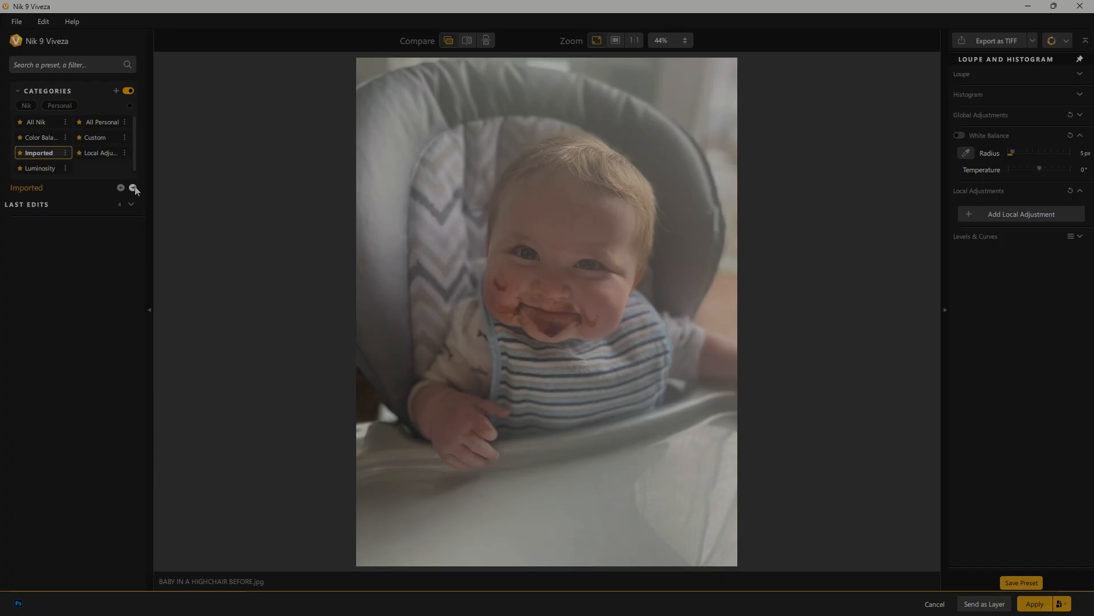
pyautogui.click(135, 188)
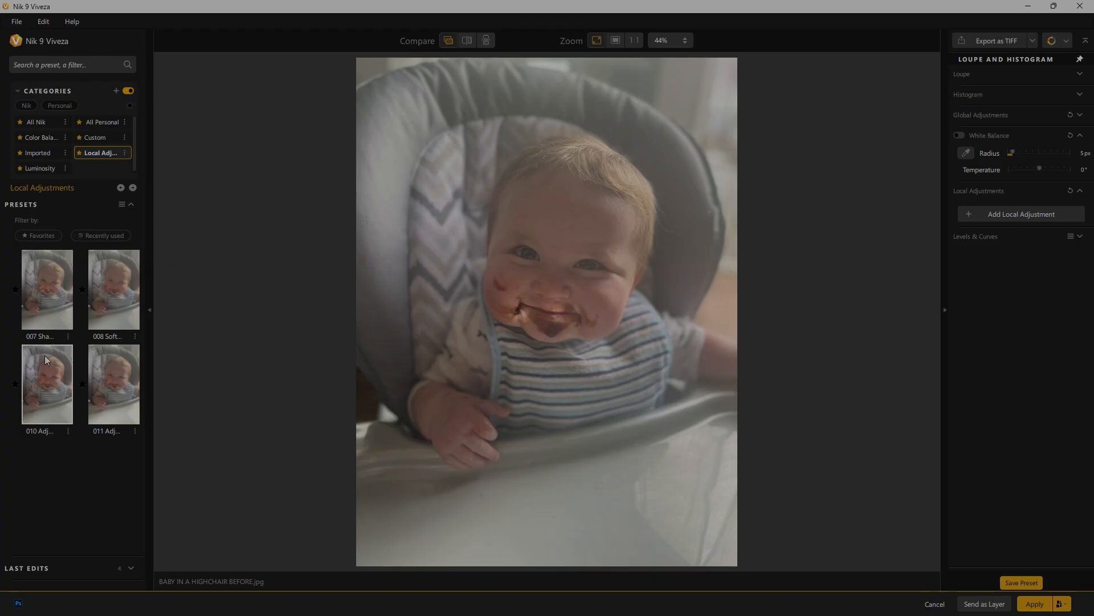
pyautogui.click(132, 187)
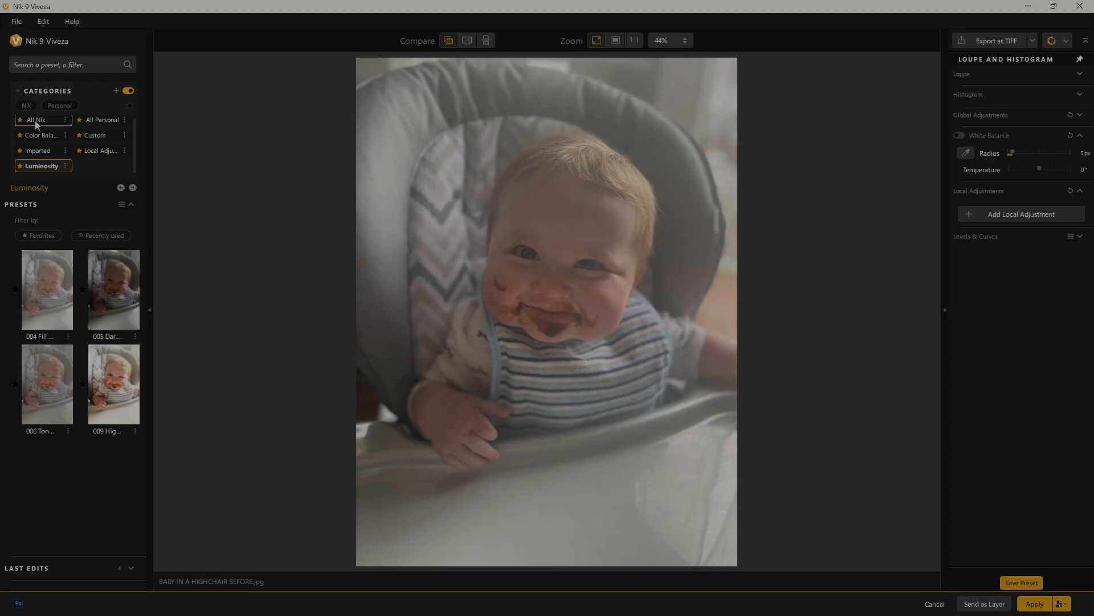
pyautogui.click(35, 120)
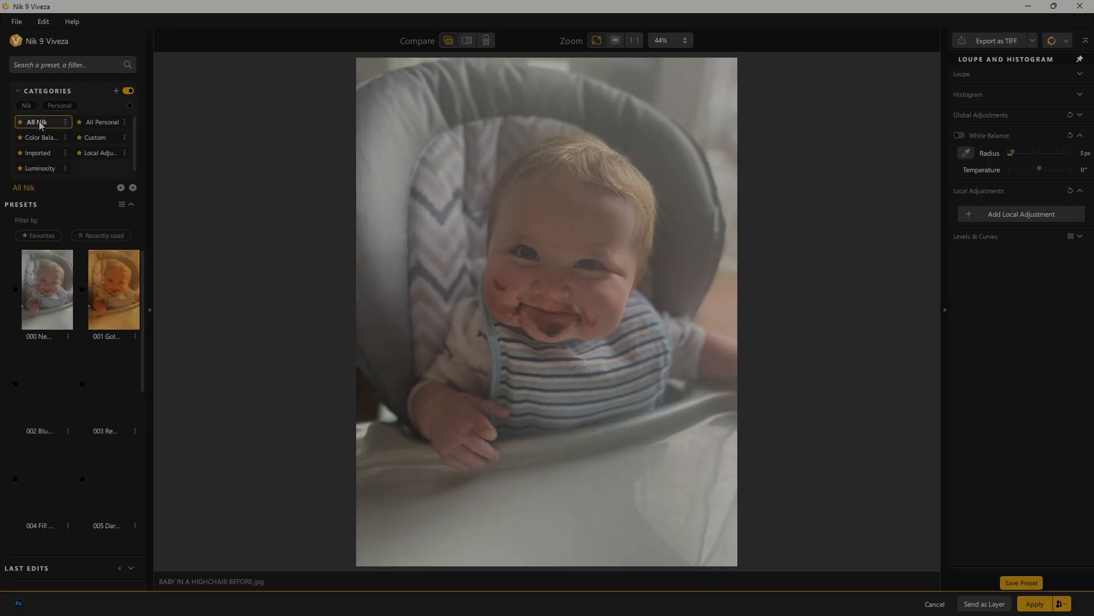
# Step: With the split comparison on, set the global Shadows to 44% and try Highlights at -83% before resetting them to 0%
pyautogui.click(467, 39)
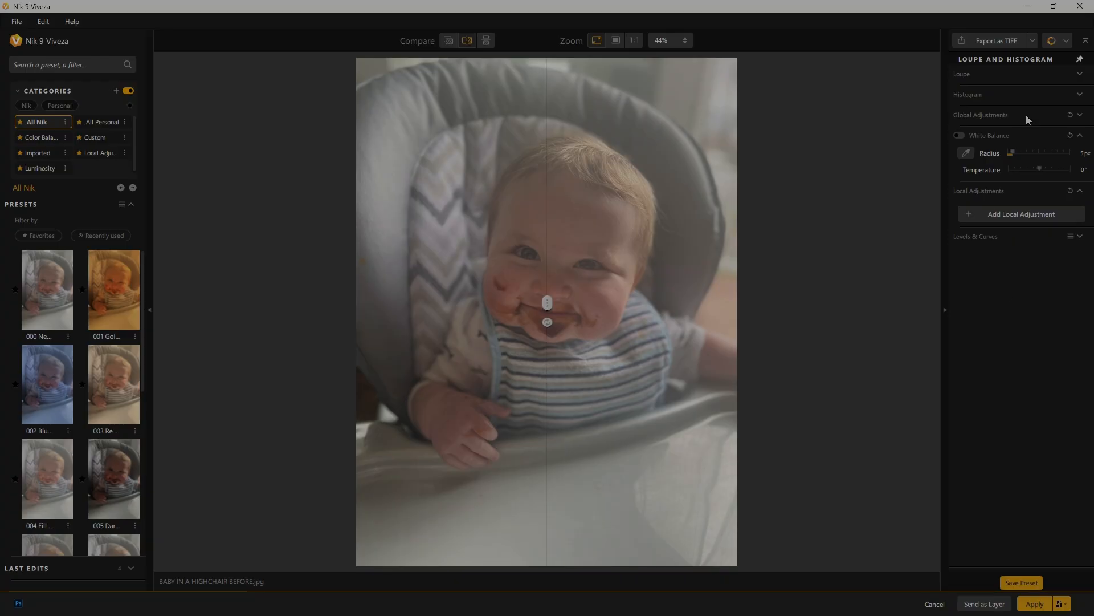
pyautogui.click(1081, 117)
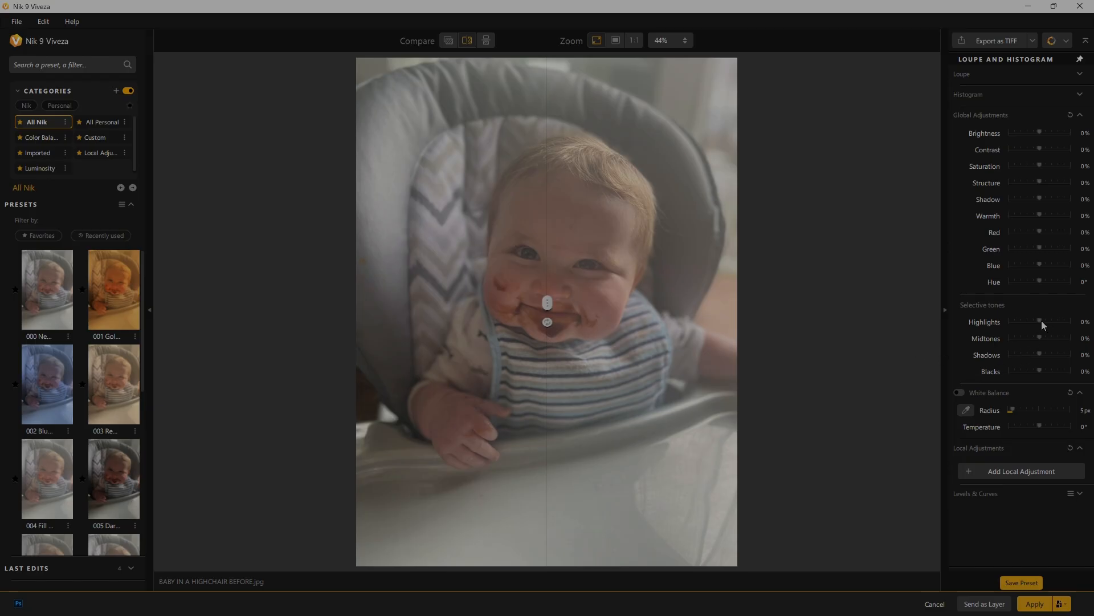
pyautogui.moveTo(1028, 322); pyautogui.dragTo(1013, 327)
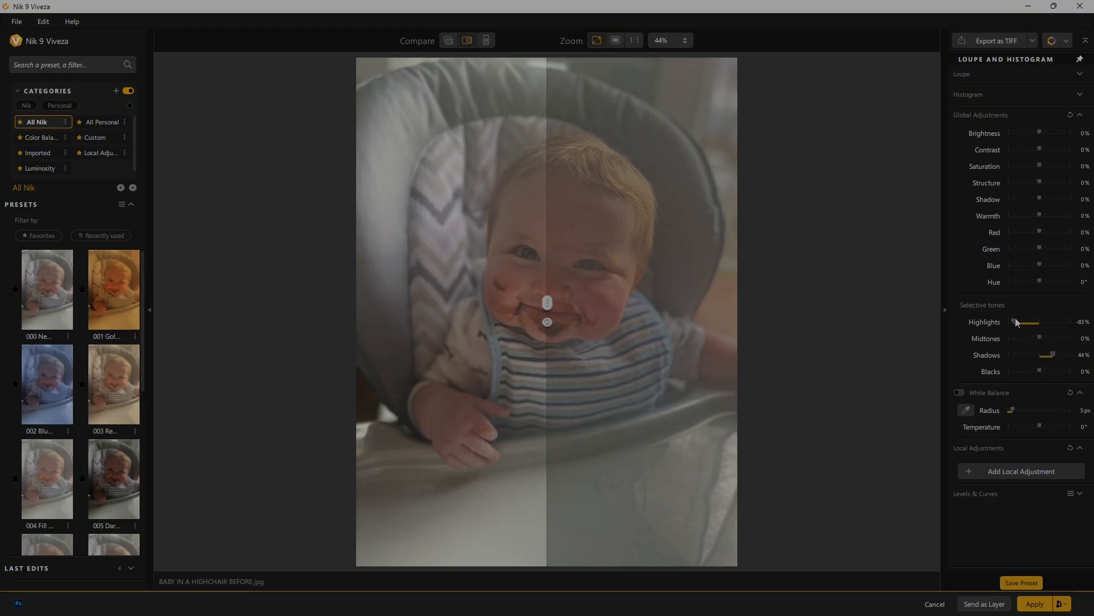
pyautogui.moveTo(1015, 322); pyautogui.dragTo(1021, 324)
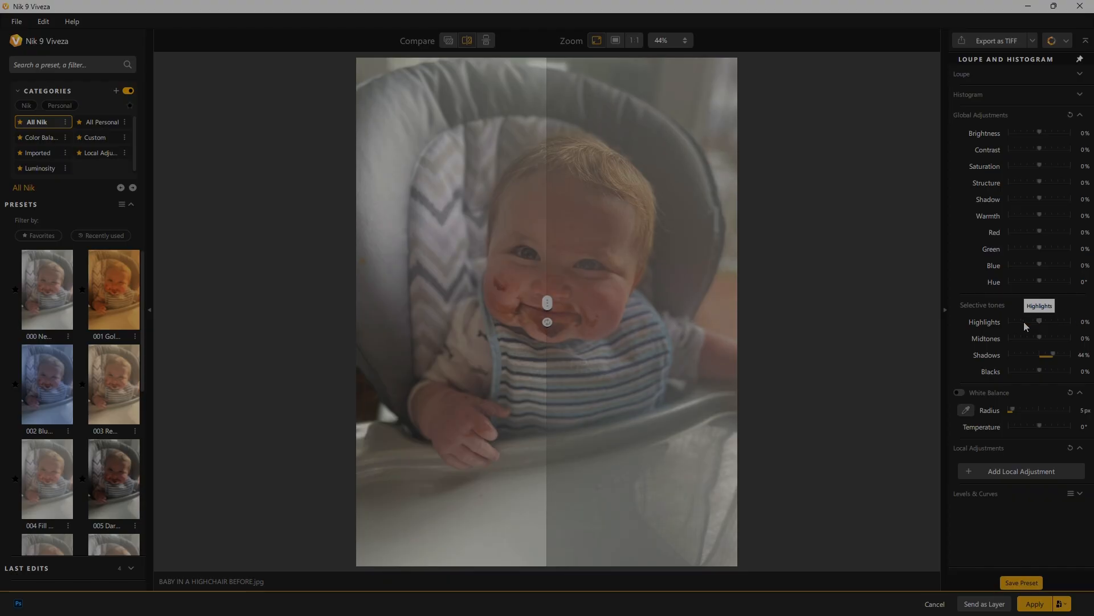
# Step: Reset the selective Shadows to 0% and try global Brightness at -40% with Contrast at 40% against the original
pyautogui.doubleClick(1023, 321)
pyautogui.doubleClick(1056, 353)
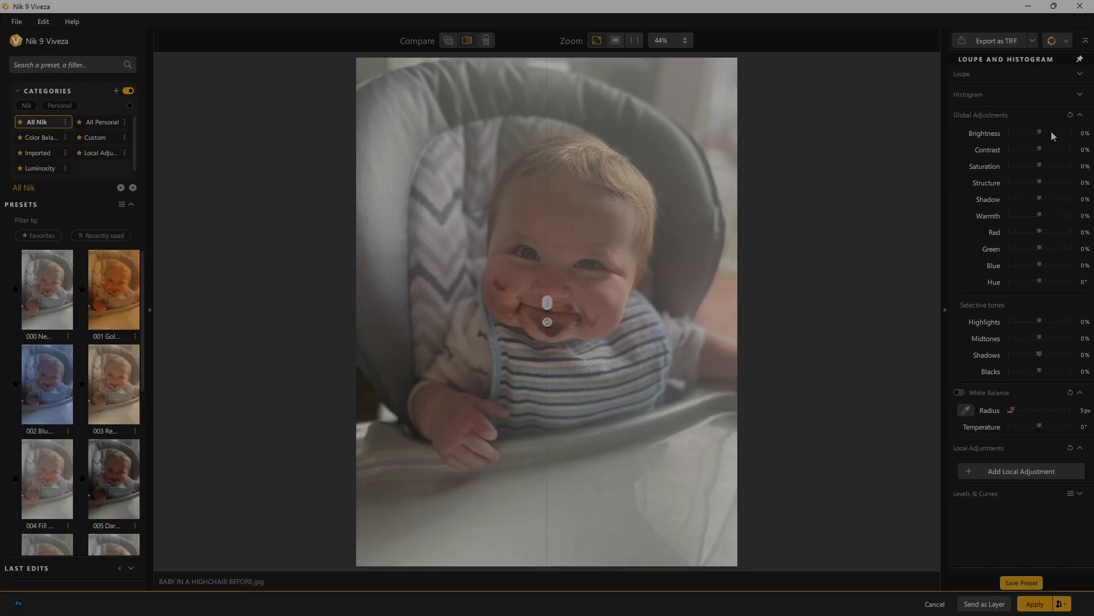
pyautogui.moveTo(1041, 131); pyautogui.dragTo(1027, 133)
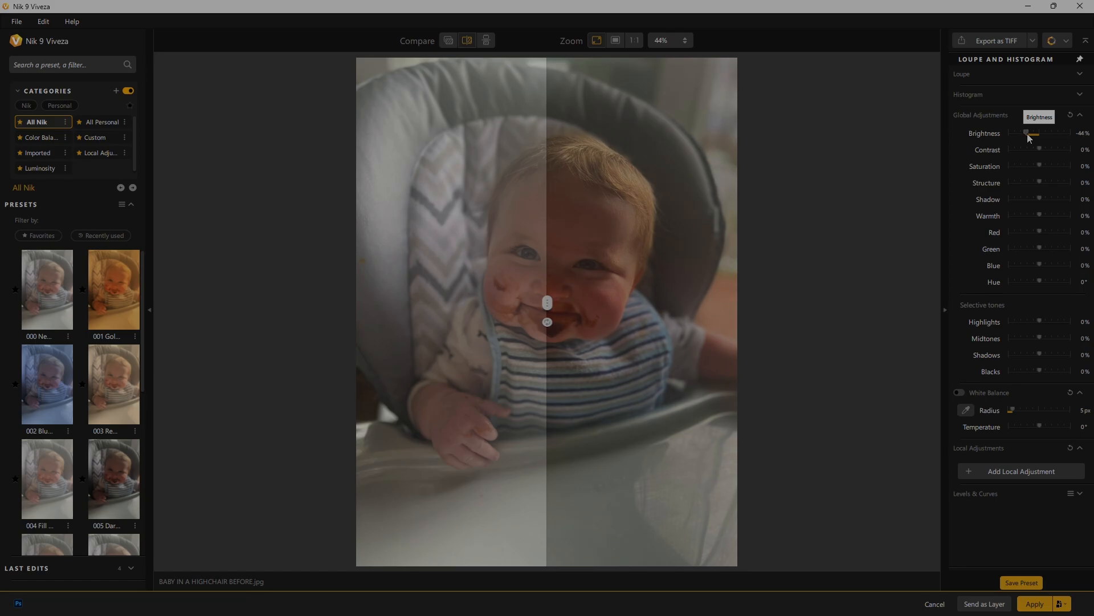
pyautogui.moveTo(548, 303); pyautogui.dragTo(542, 359)
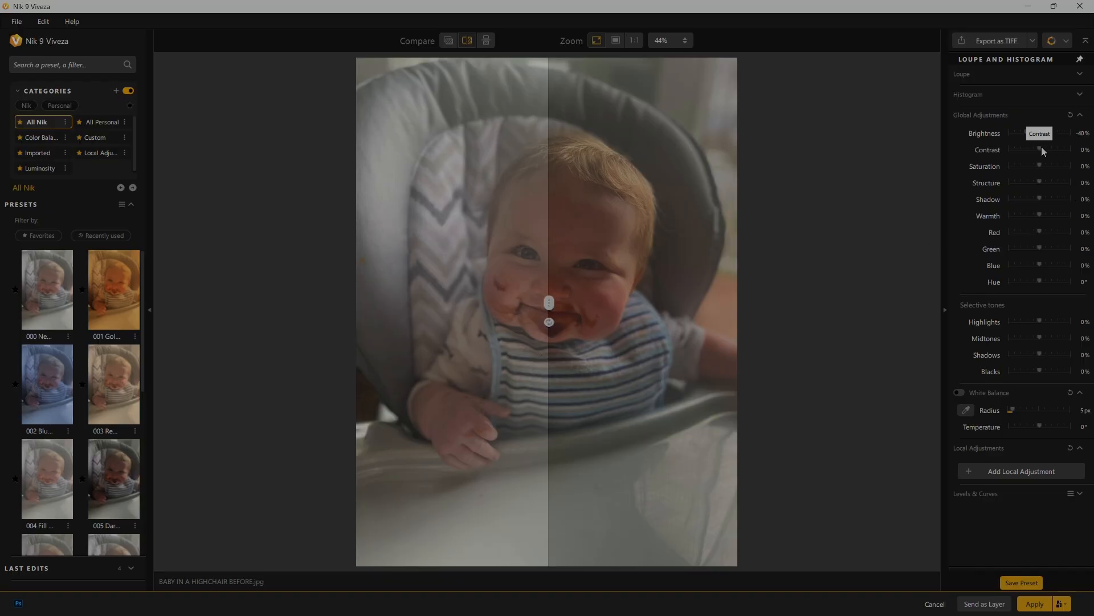
pyautogui.moveTo(1040, 149); pyautogui.dragTo(1052, 151)
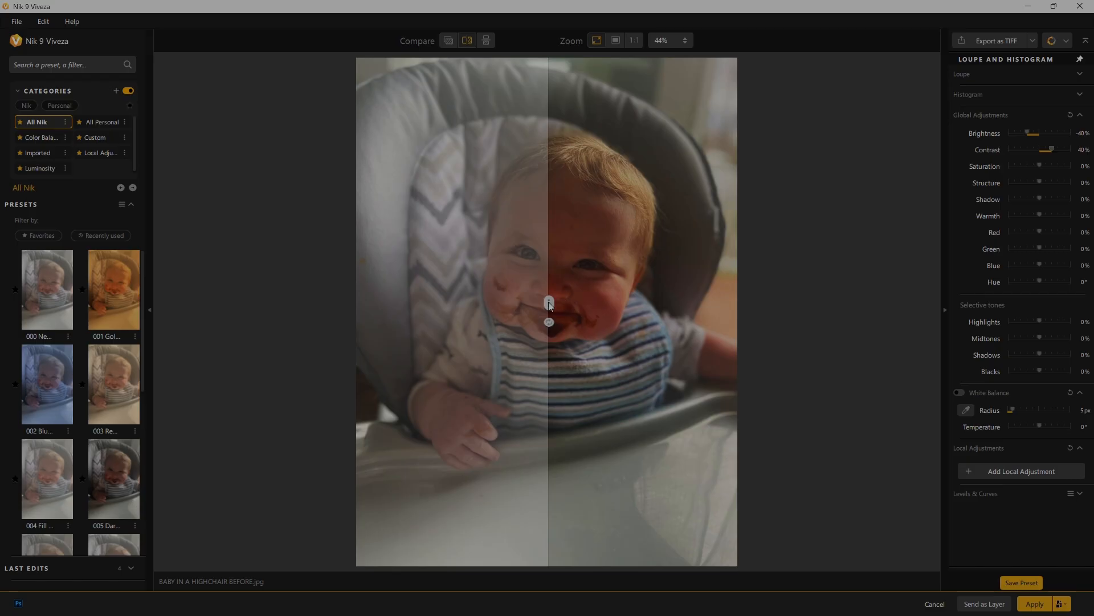
pyautogui.moveTo(550, 306); pyautogui.dragTo(344, 344)
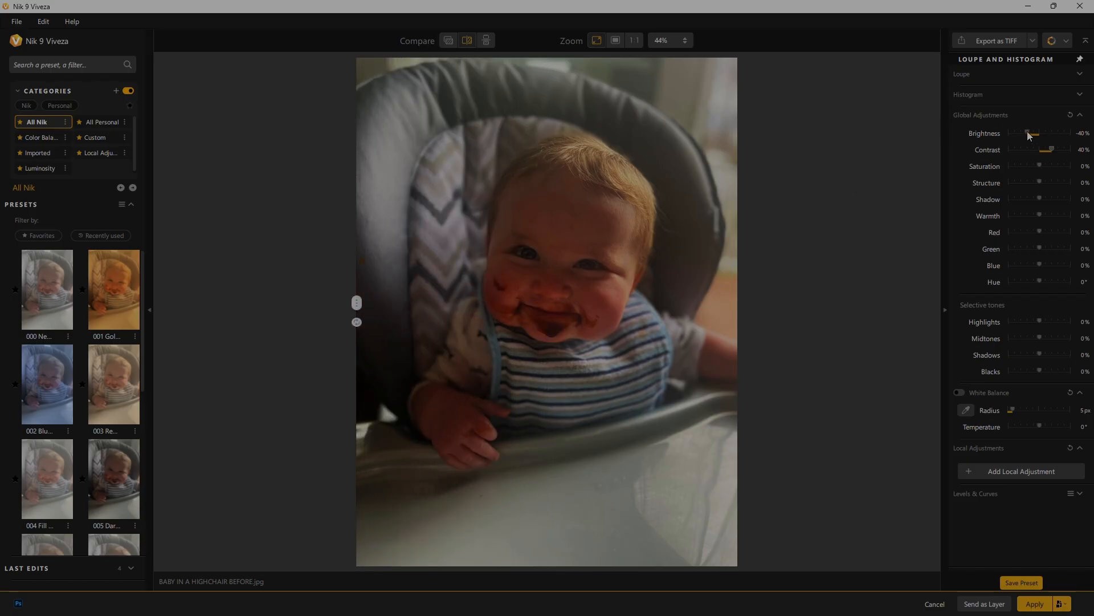
pyautogui.moveTo(1027, 130); pyautogui.dragTo(1042, 132)
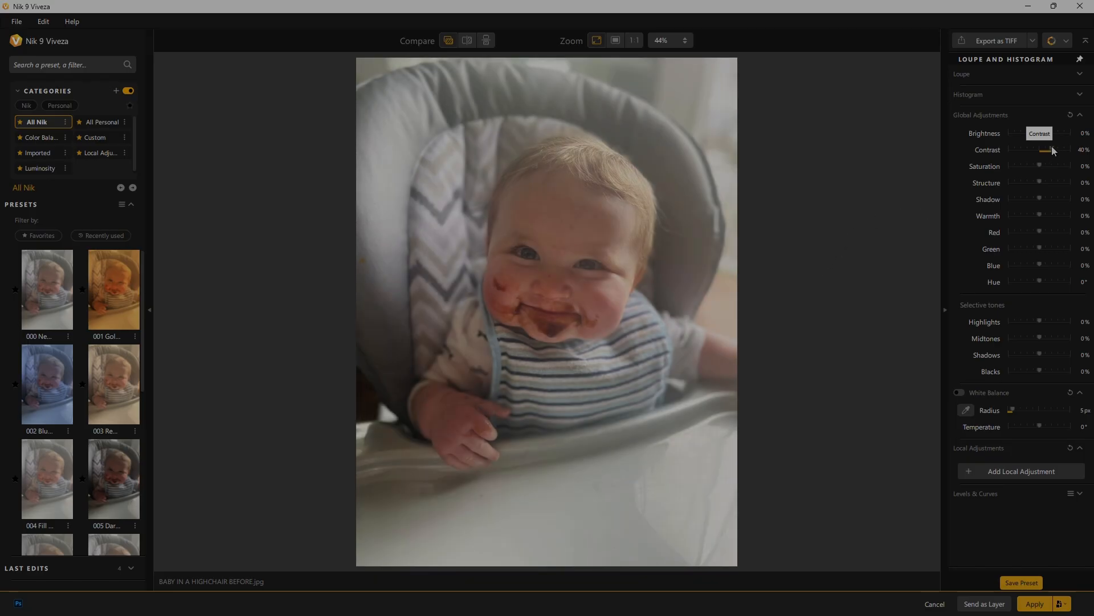
# Step: Set the global Contrast to 70% and Brightness to -8%, and compare the result with the original in split view
pyautogui.moveTo(1058, 149); pyautogui.dragTo(1079, 153)
pyautogui.press('BackSpace')
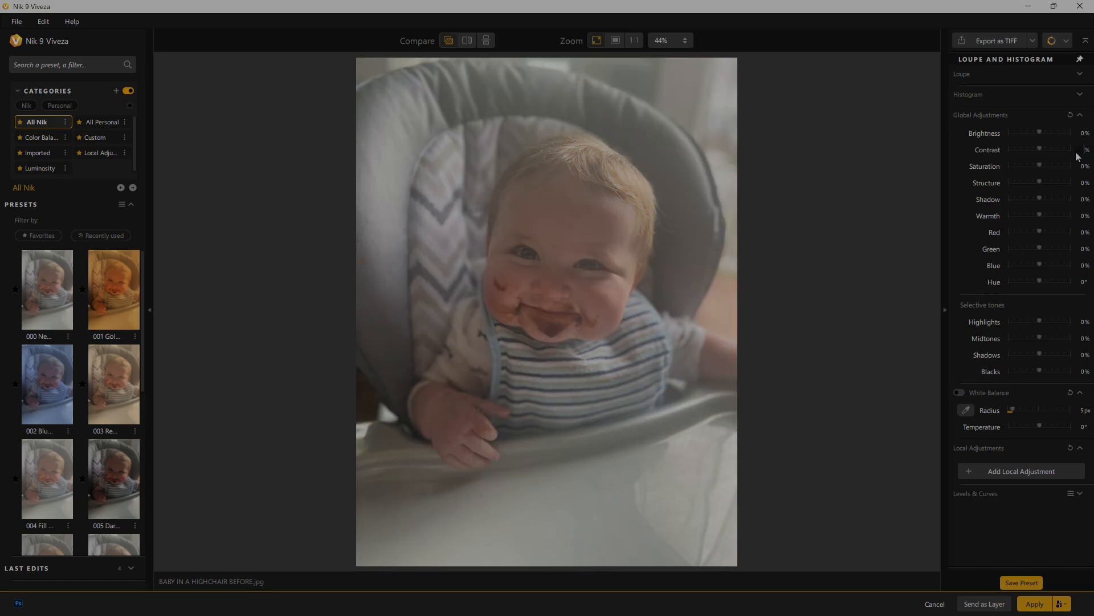
pyautogui.write('70')
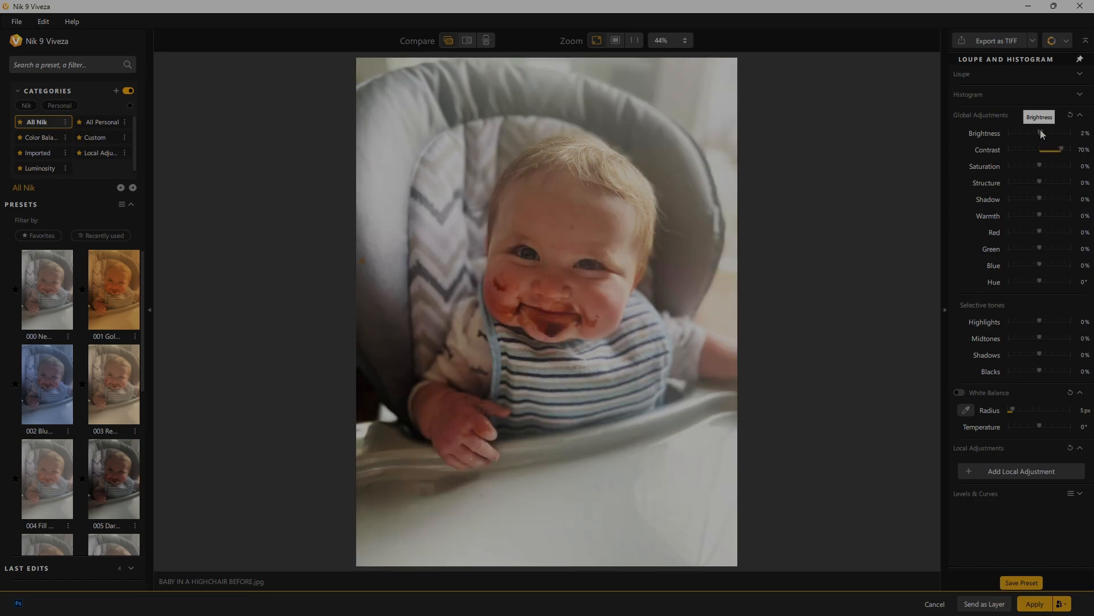
pyautogui.moveTo(1040, 131); pyautogui.dragTo(1036, 133)
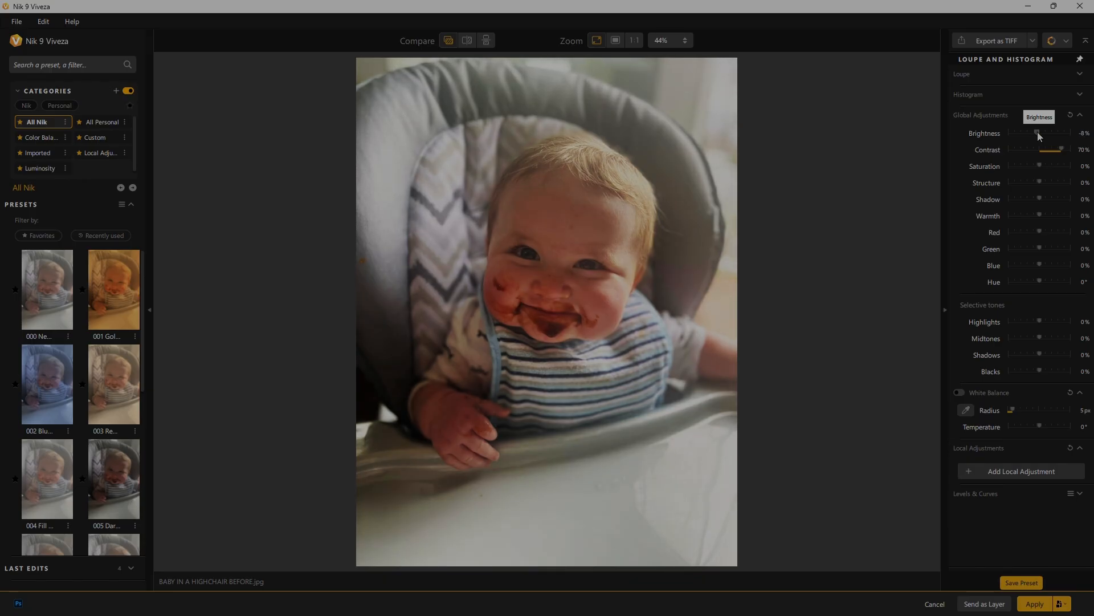
pyautogui.click(467, 40)
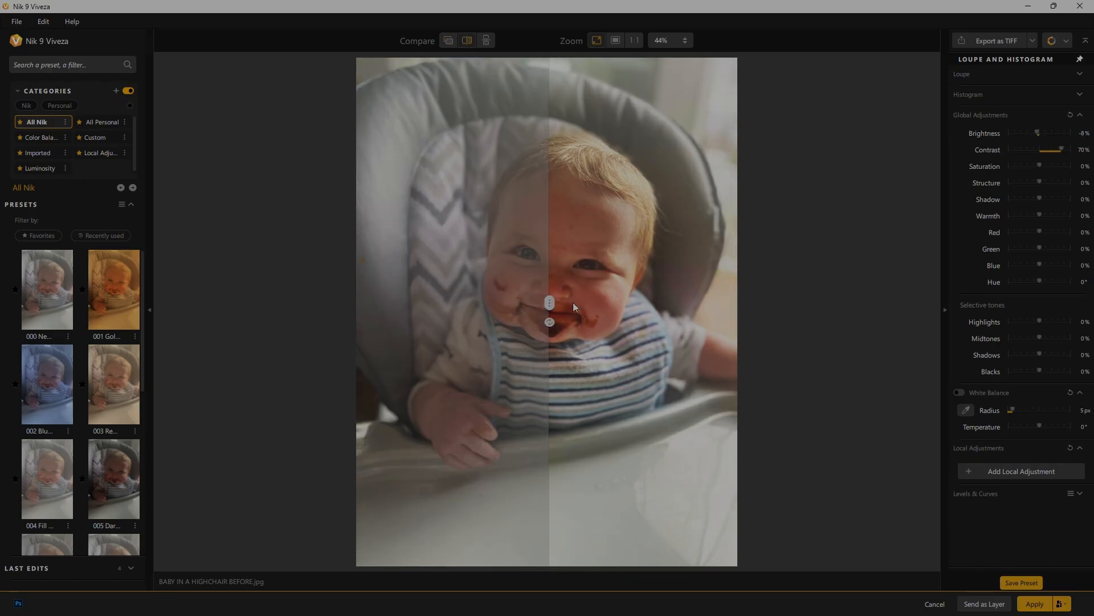
pyautogui.moveTo(550, 303); pyautogui.dragTo(577, 352)
pyautogui.click(449, 40)
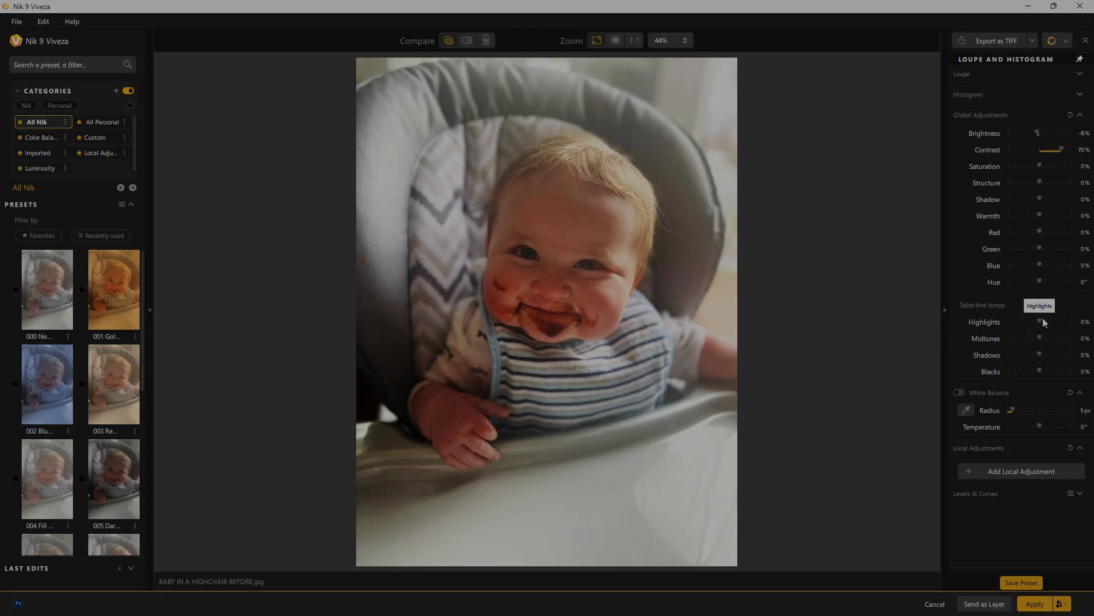
# Step: Set the selective Midtones to 12% and Shadows to 2%, leaving Highlights and Blacks at 0%
pyautogui.moveTo(1052, 322); pyautogui.dragTo(1040, 322)
pyautogui.moveTo(1038, 337); pyautogui.dragTo(1041, 340)
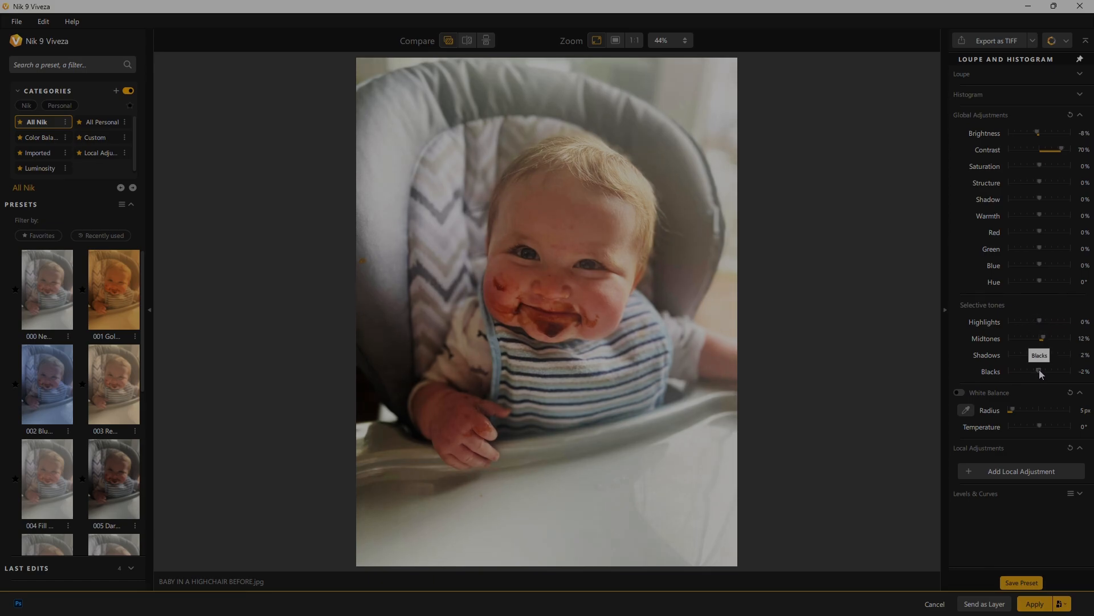
pyautogui.moveTo(1040, 371)
pyautogui.mouseDown()
pyautogui.moveTo(1019, 374)
pyautogui.moveTo(1042, 374)
pyautogui.mouseUp()
pyautogui.doubleClick(1031, 371)
# Step: Compare the adjusted photo with the original in split view and by toggling the single-image preview
pyautogui.click(469, 41)
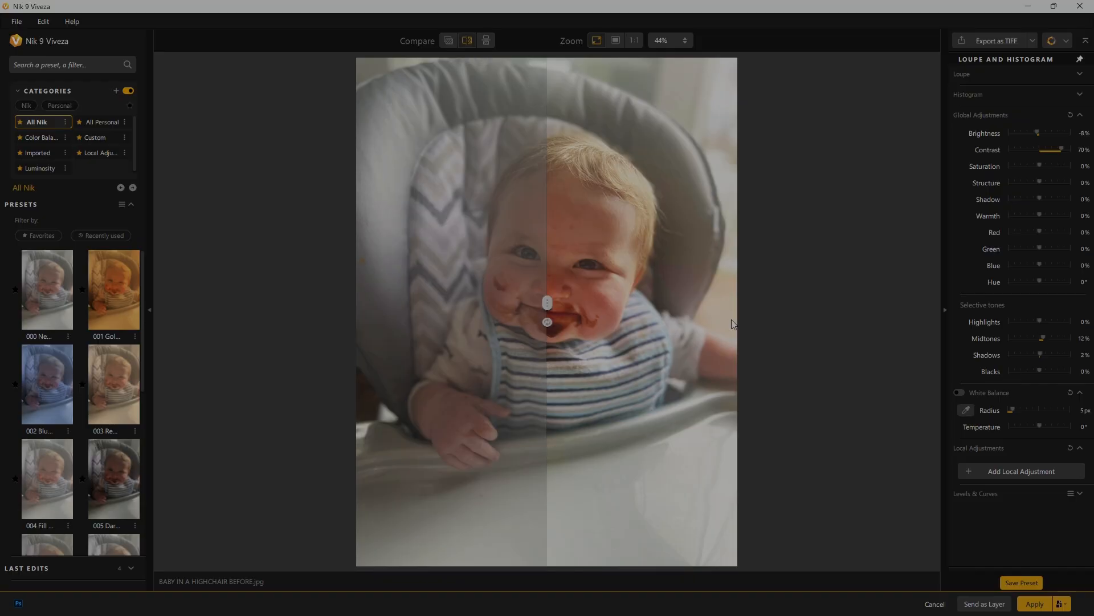
pyautogui.moveTo(548, 303); pyautogui.dragTo(453, 365)
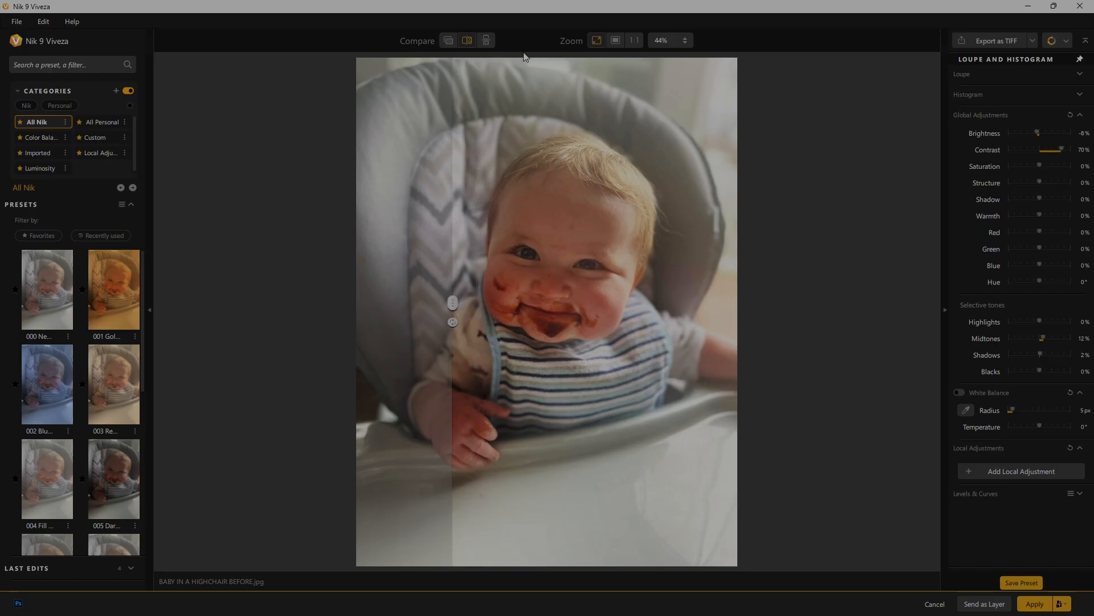
pyautogui.click(468, 40)
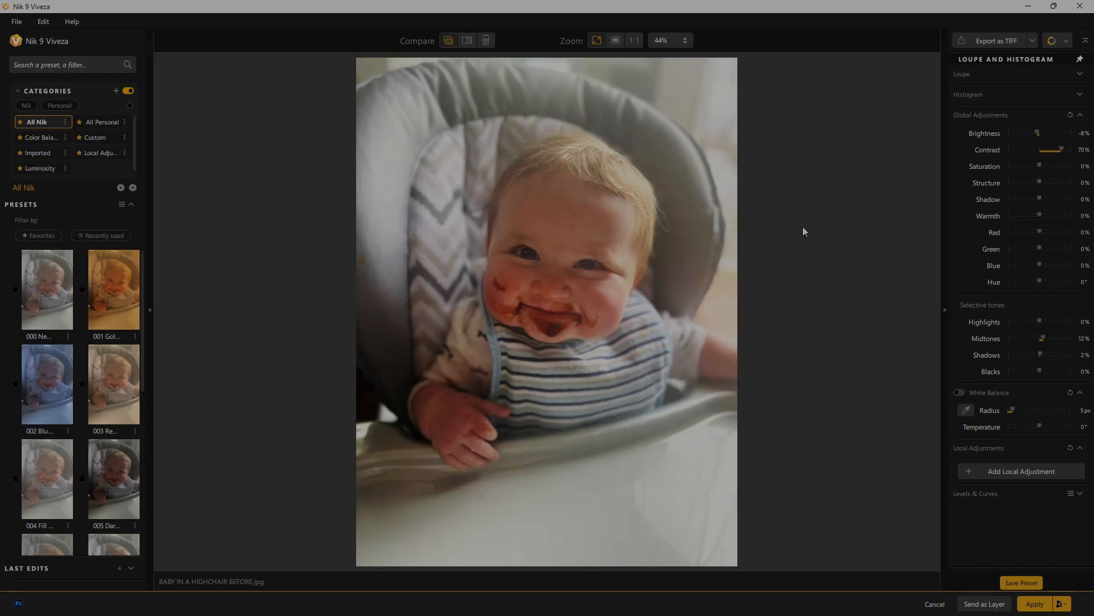
pyautogui.click(807, 229)
pyautogui.click(813, 228)
pyautogui.click(818, 225)
pyautogui.click(819, 225)
# Step: Try a Control Point on the highchair seat's upper rim with Brightness at -18%, and delete it
pyautogui.click(1081, 115)
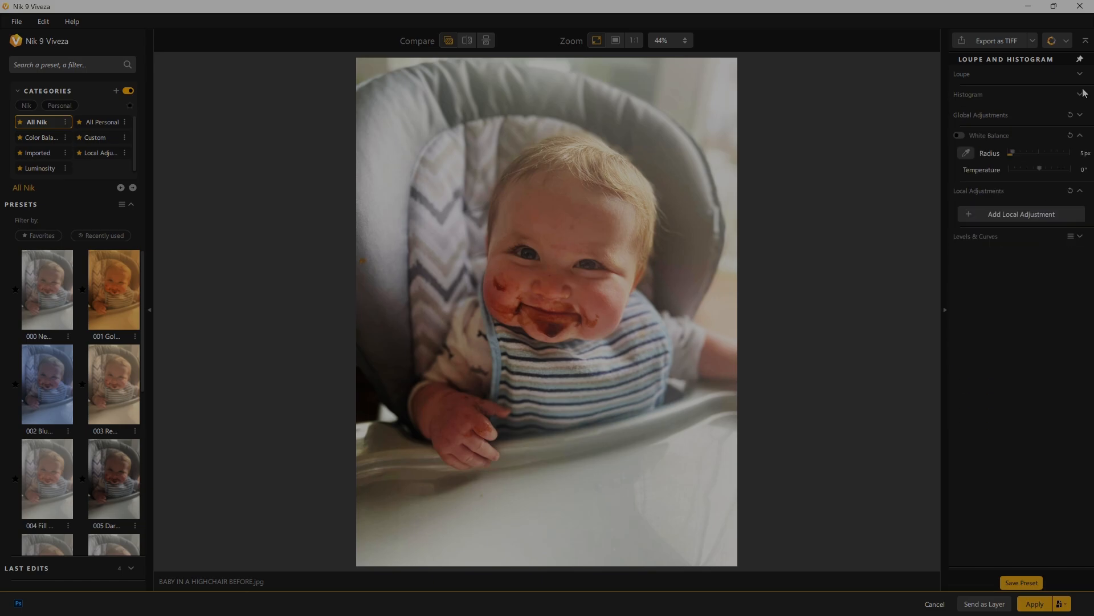
pyautogui.click(971, 215)
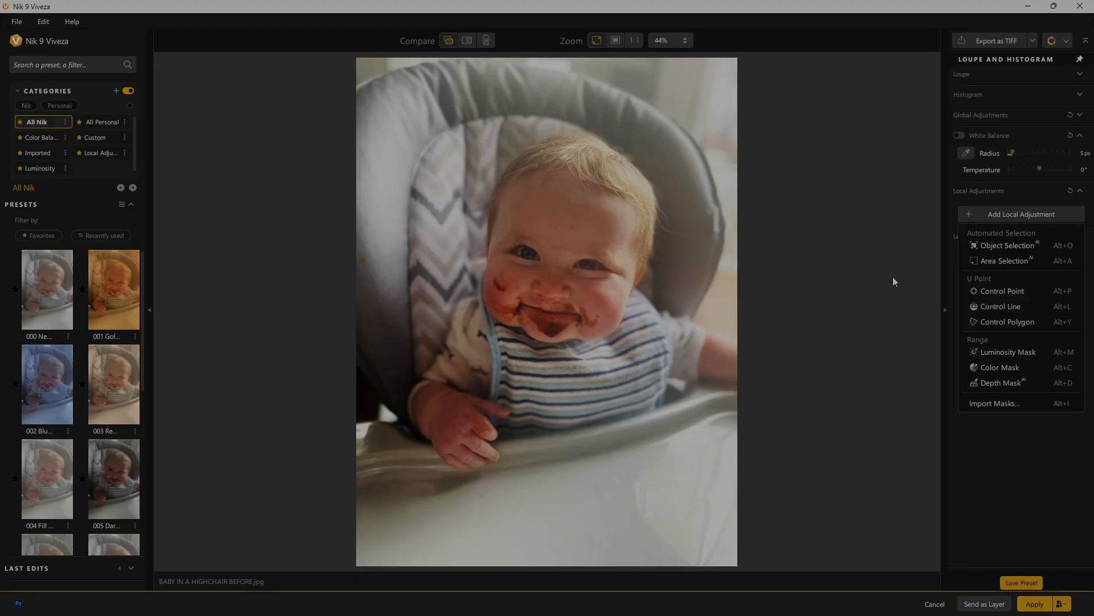
pyautogui.click(981, 288)
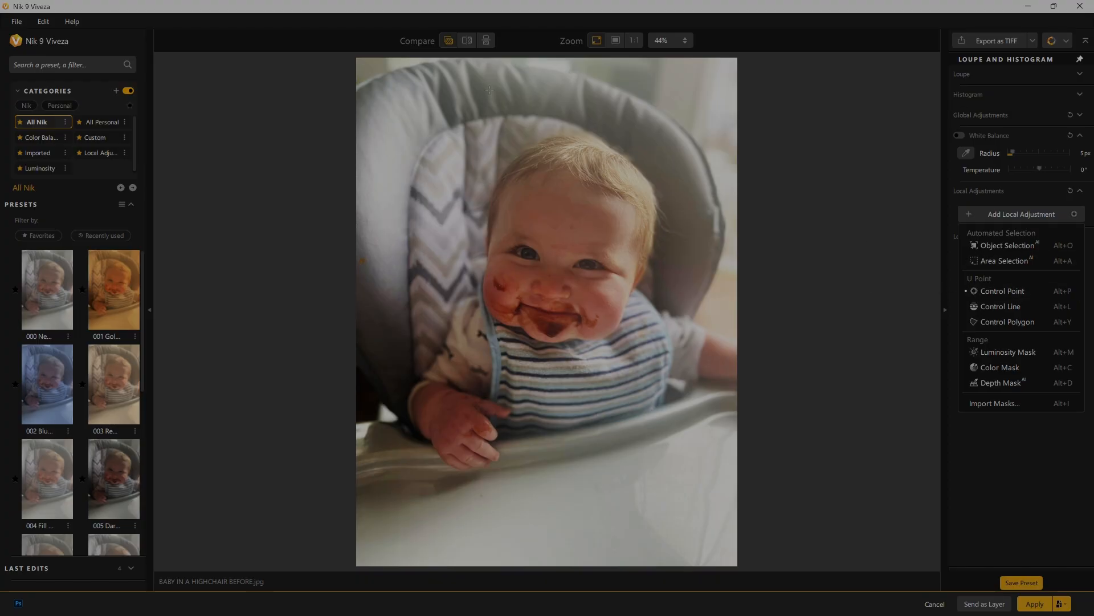
pyautogui.click(540, 89)
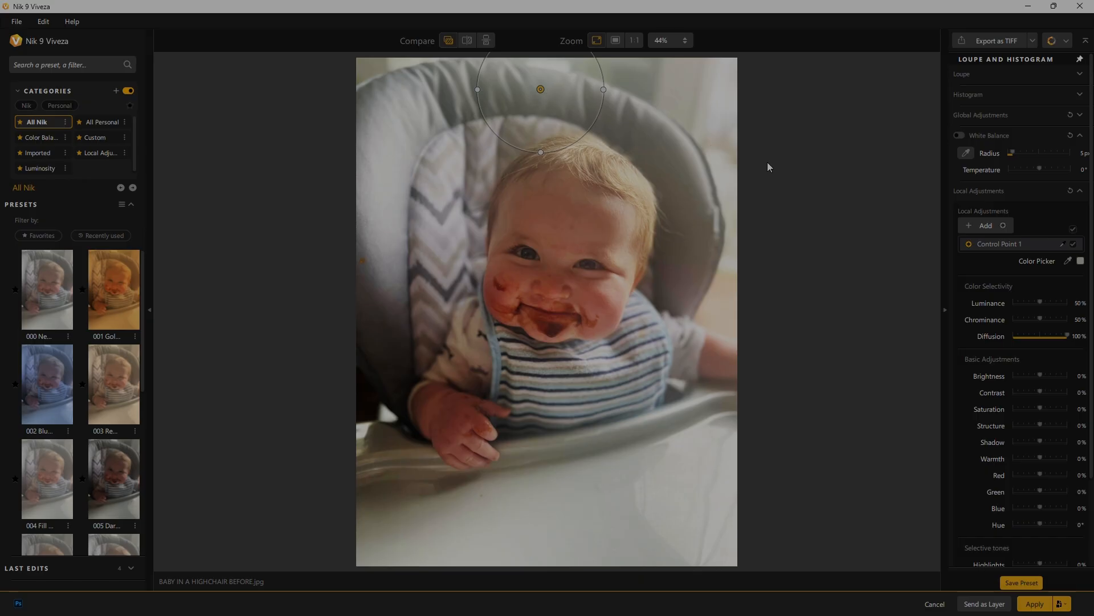
pyautogui.moveTo(1022, 375); pyautogui.dragTo(1046, 374)
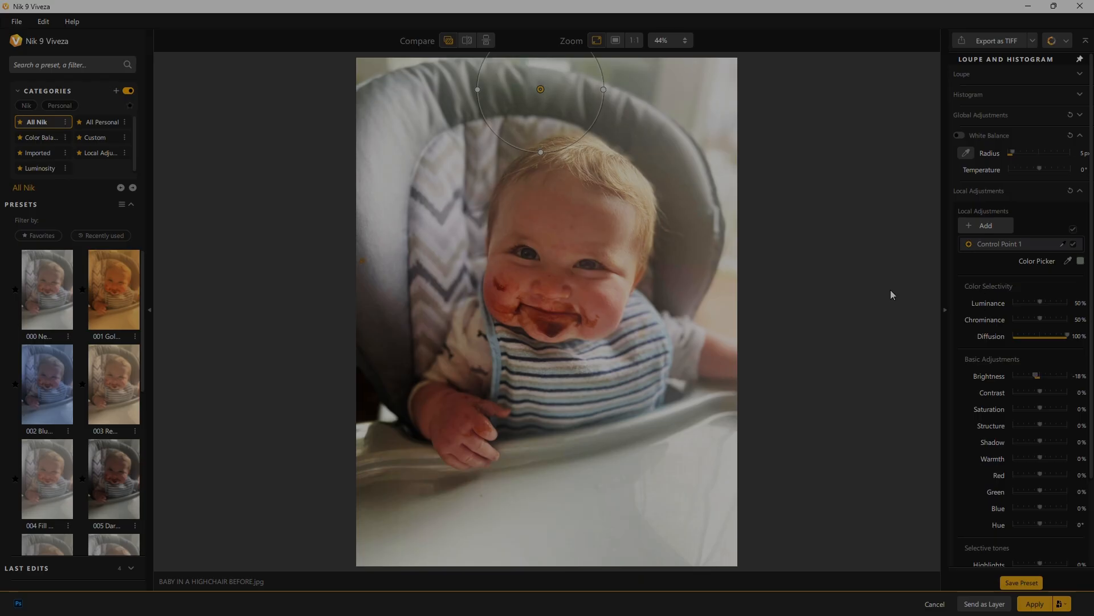
pyautogui.press('Delete')
# Step: Mask the highchair seat with an Object Selection local adjustment and set its Brightness to -16% and Highlights to -30%
pyautogui.click(991, 215)
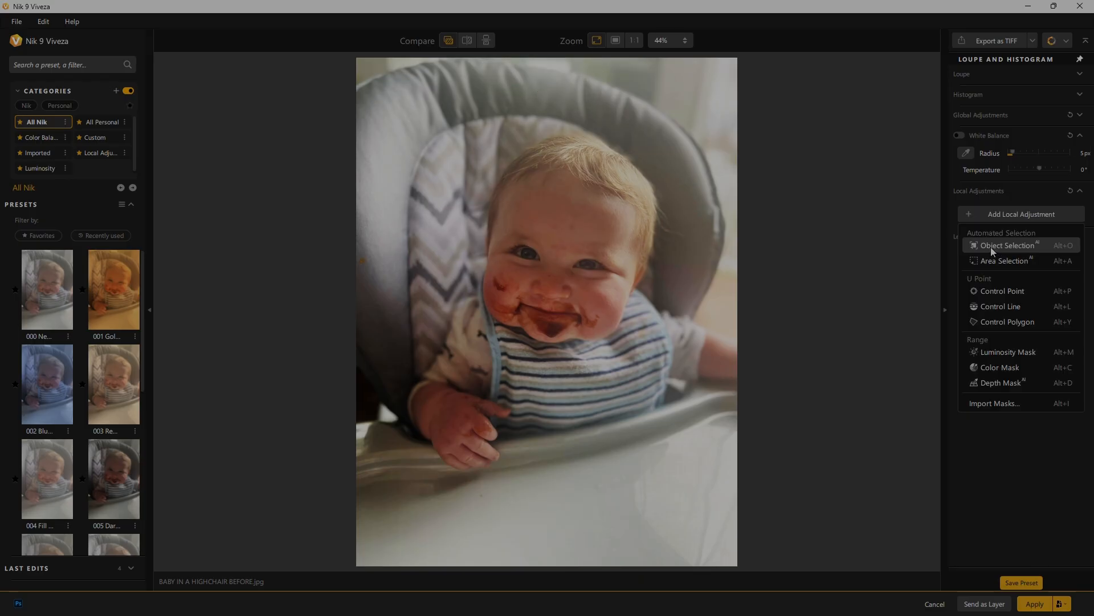
pyautogui.click(974, 244)
pyautogui.click(438, 103)
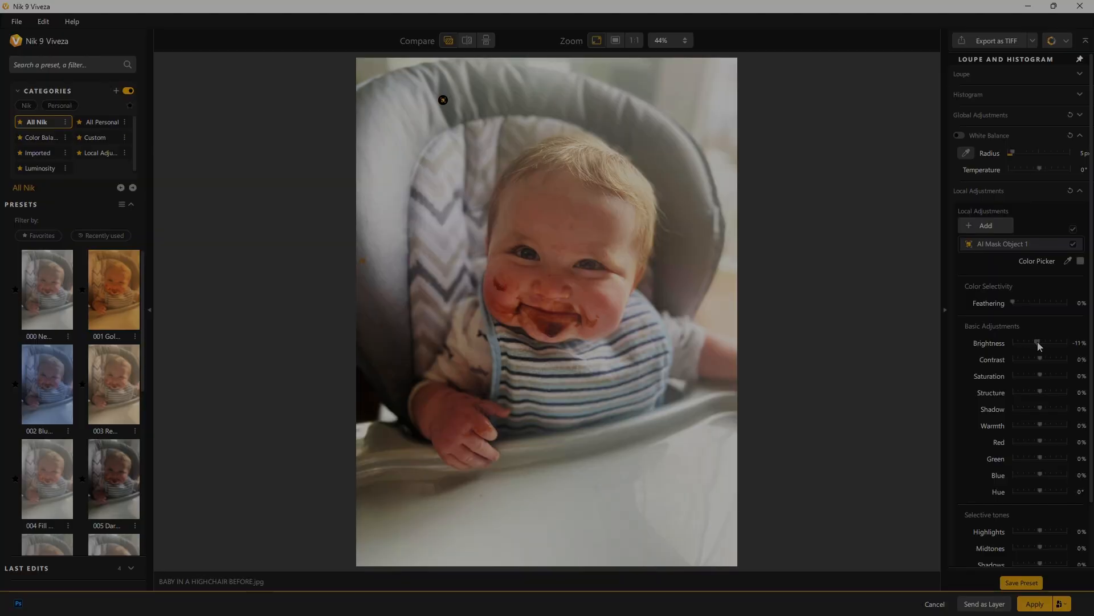
pyautogui.moveTo(1037, 341); pyautogui.dragTo(1036, 342)
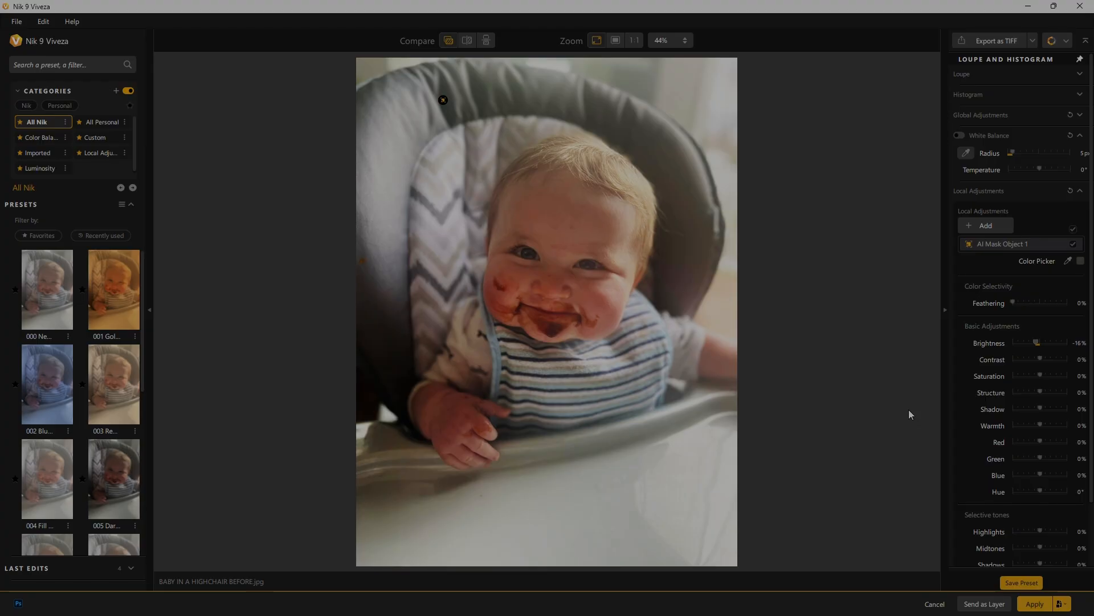
pyautogui.scroll(-2, 1041, 476)
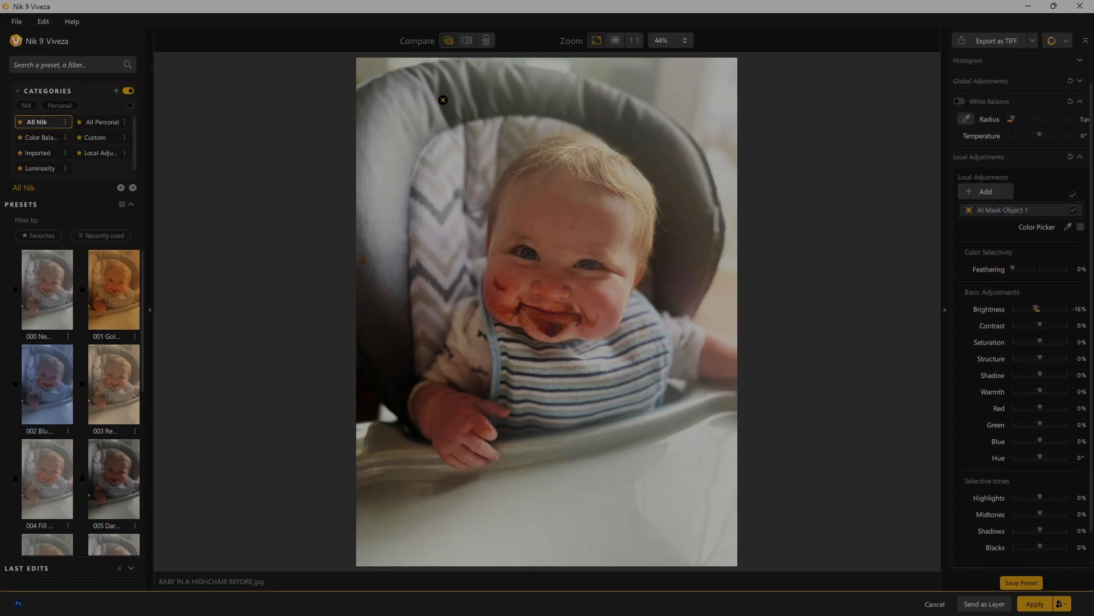
pyautogui.moveTo(1040, 475); pyautogui.dragTo(1036, 475)
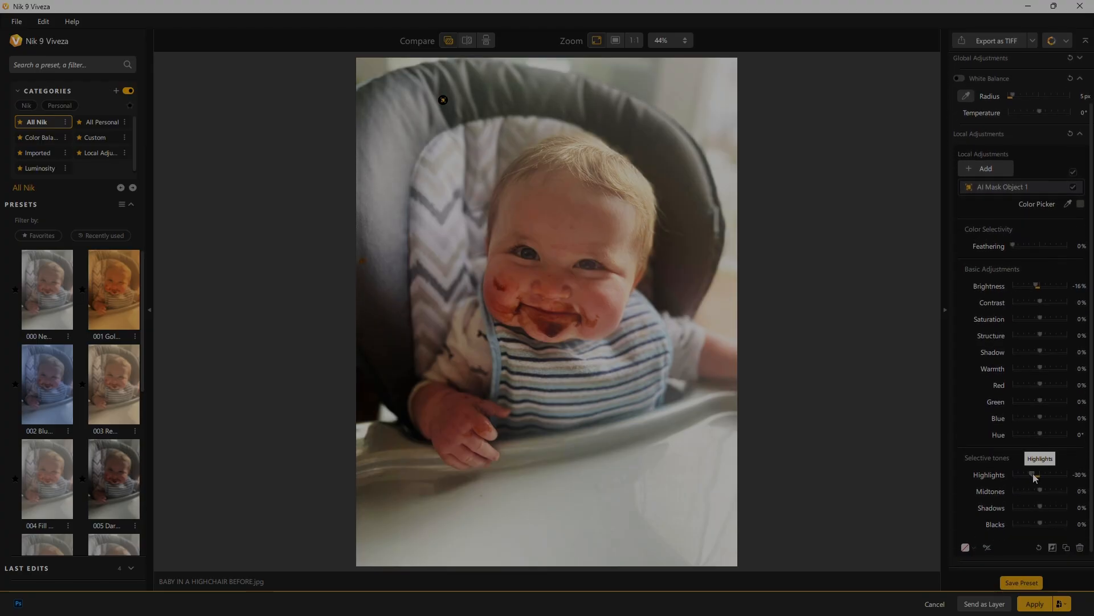
pyautogui.click(874, 472)
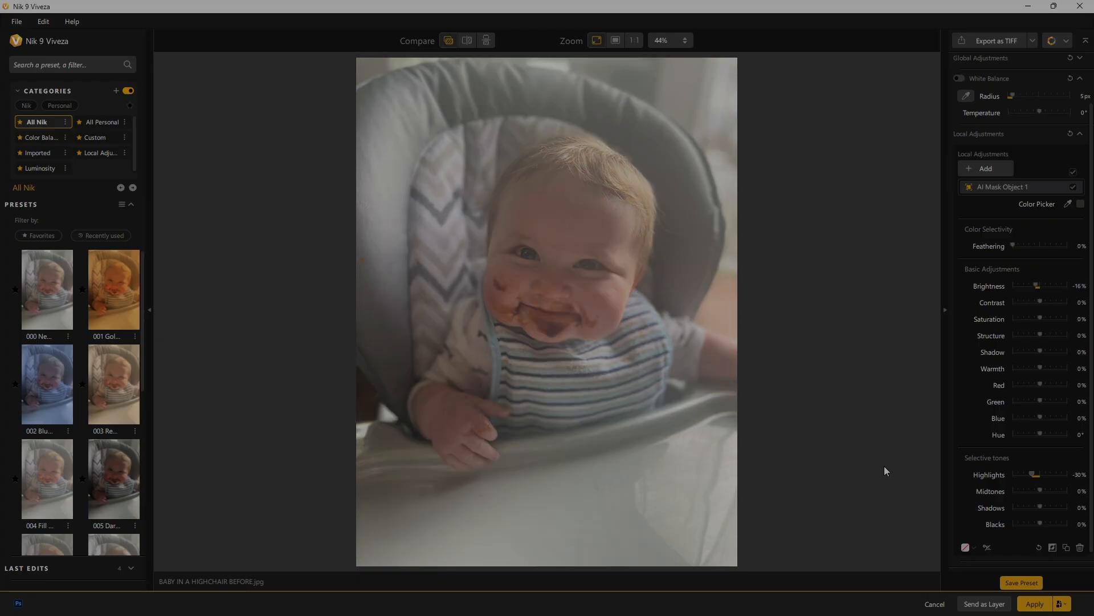
pyautogui.click(883, 467)
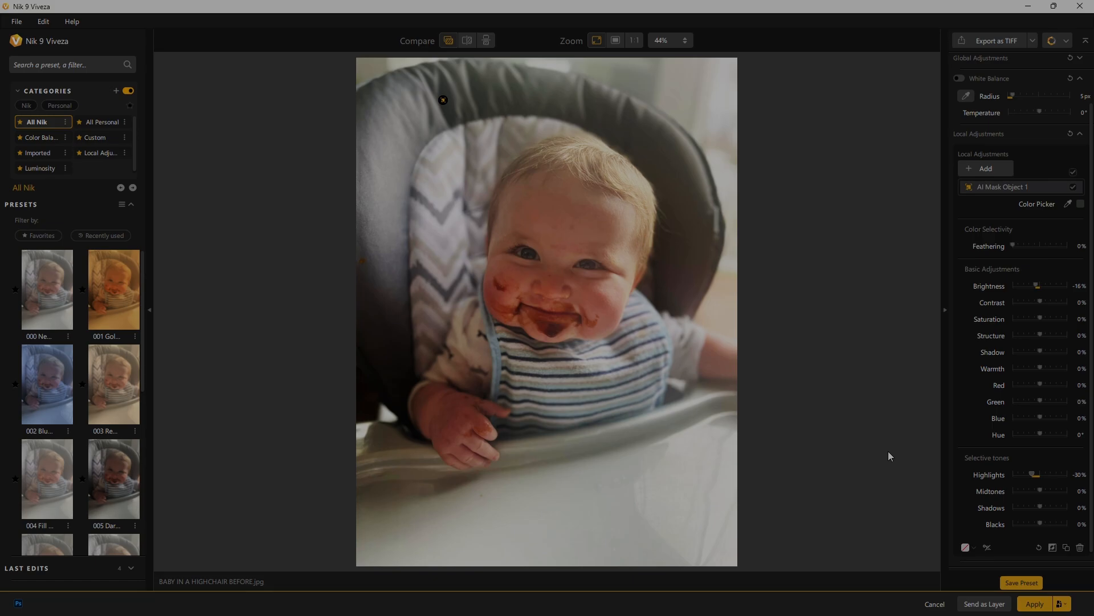
# Step: Set the global Saturation to 4% and Structure to 2%, and apply the Viveza adjustments to return to Photoshop
pyautogui.click(1083, 135)
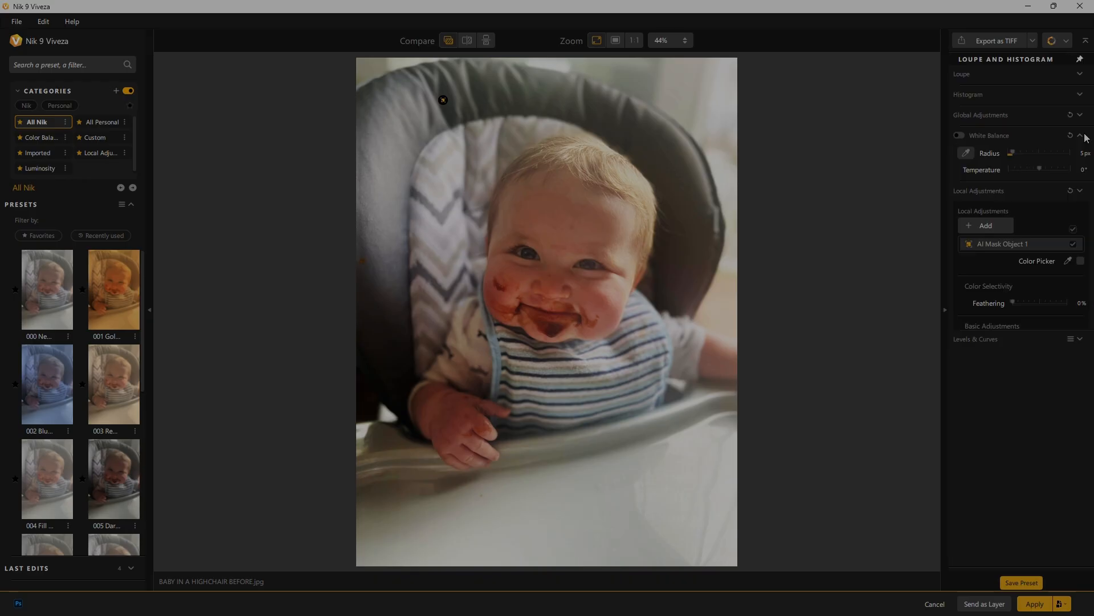
pyautogui.click(1085, 119)
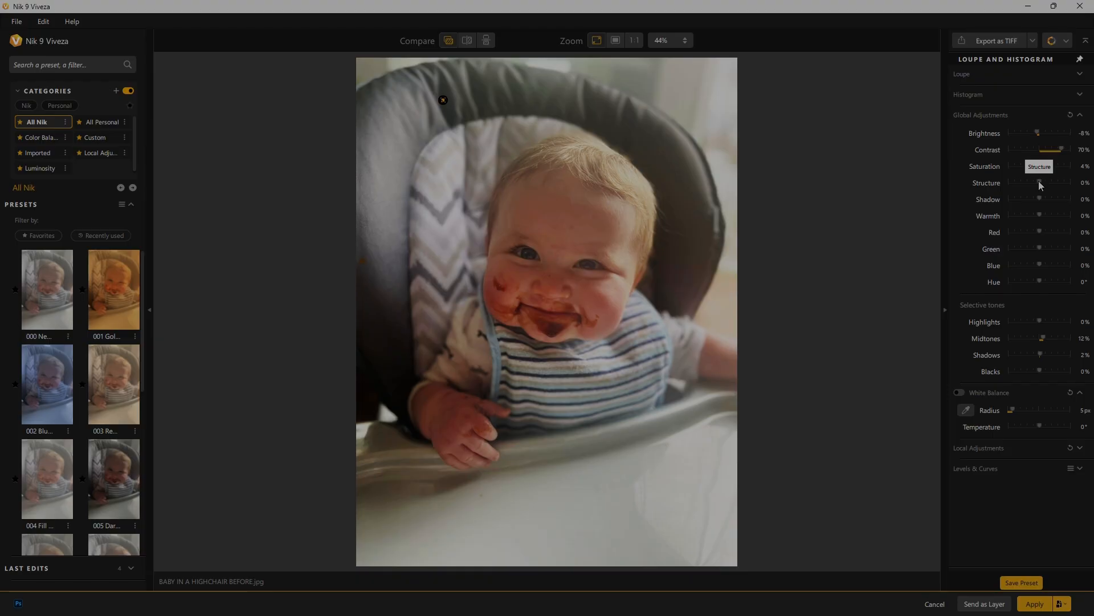
pyautogui.moveTo(1039, 181); pyautogui.dragTo(991, 190)
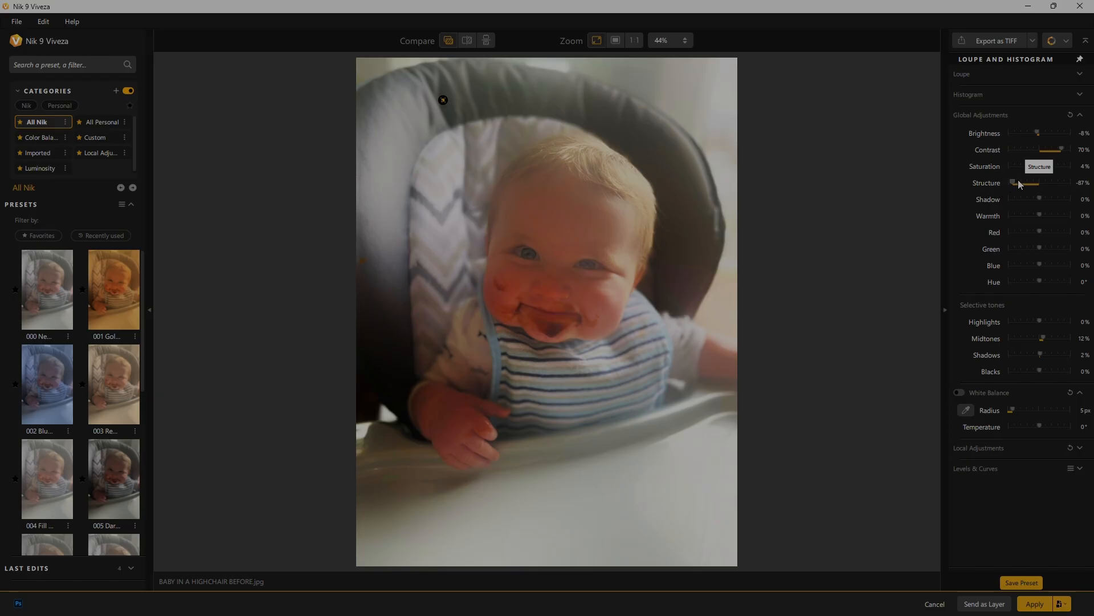
pyautogui.moveTo(1035, 180)
pyautogui.mouseDown()
pyautogui.moveTo(1080, 187)
pyautogui.moveTo(1045, 182)
pyautogui.mouseUp()
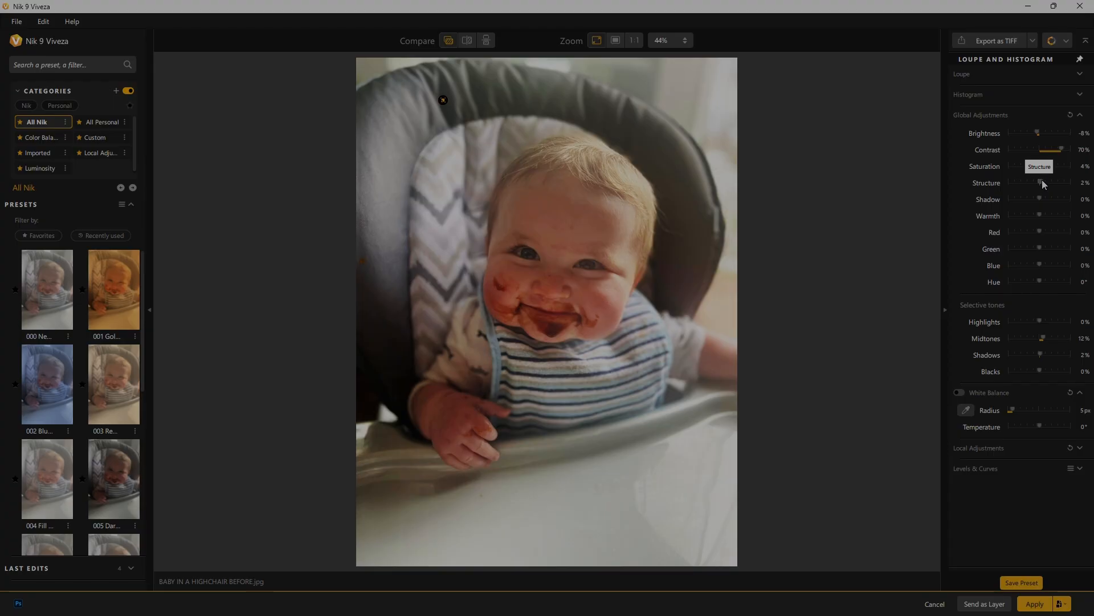
pyautogui.click(1030, 605)
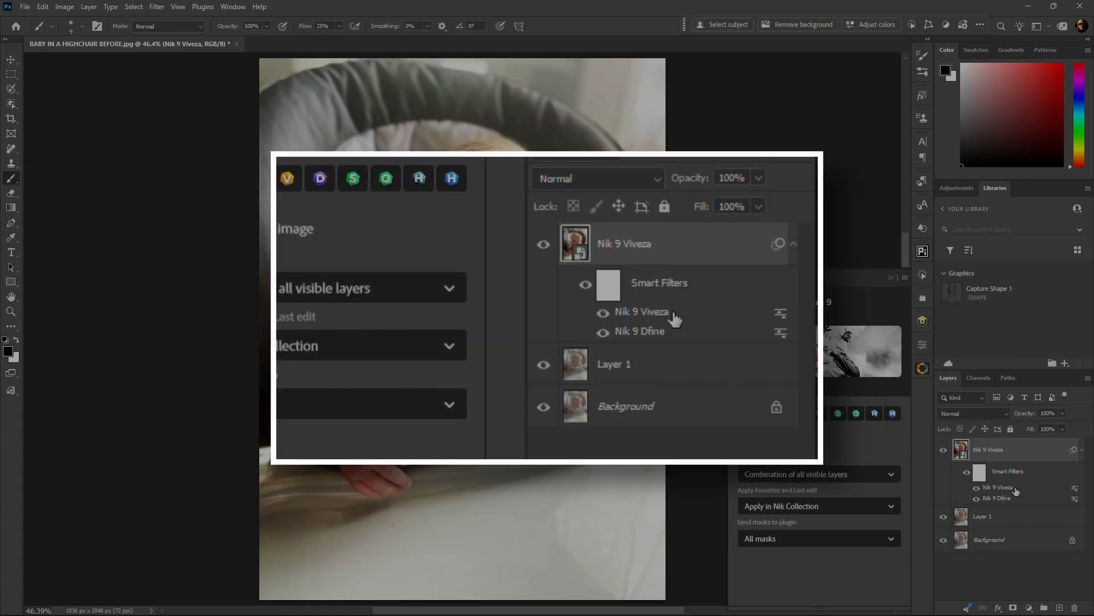
# Step: Check the options of the Nik 9 Viveza Smart Filter and open the photo in Nik 9 Presharpener
pyautogui.rightClick(1075, 491)
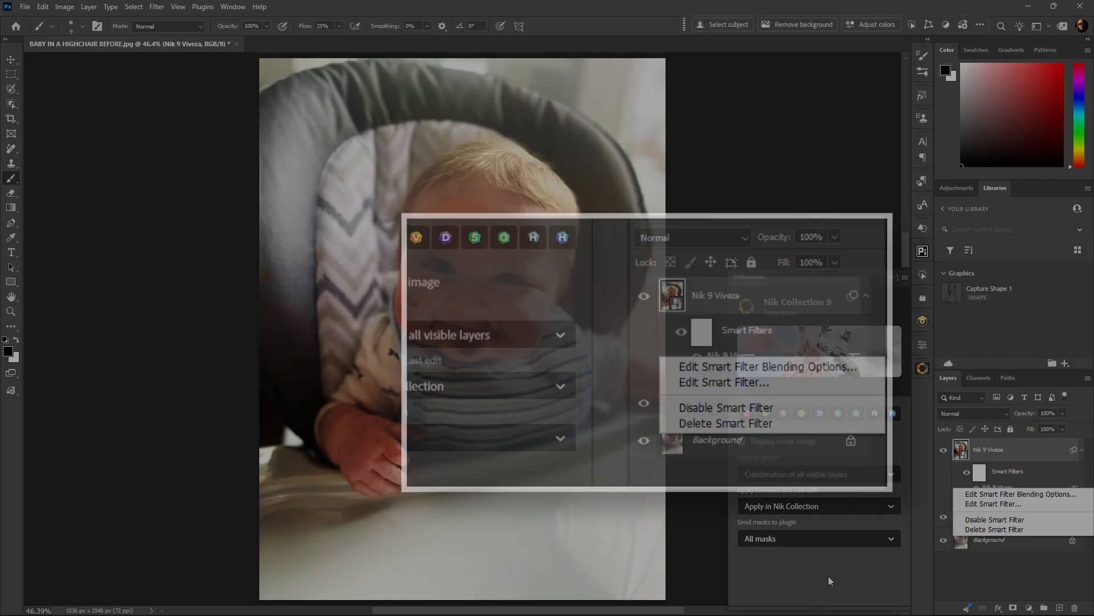
pyautogui.click(829, 575)
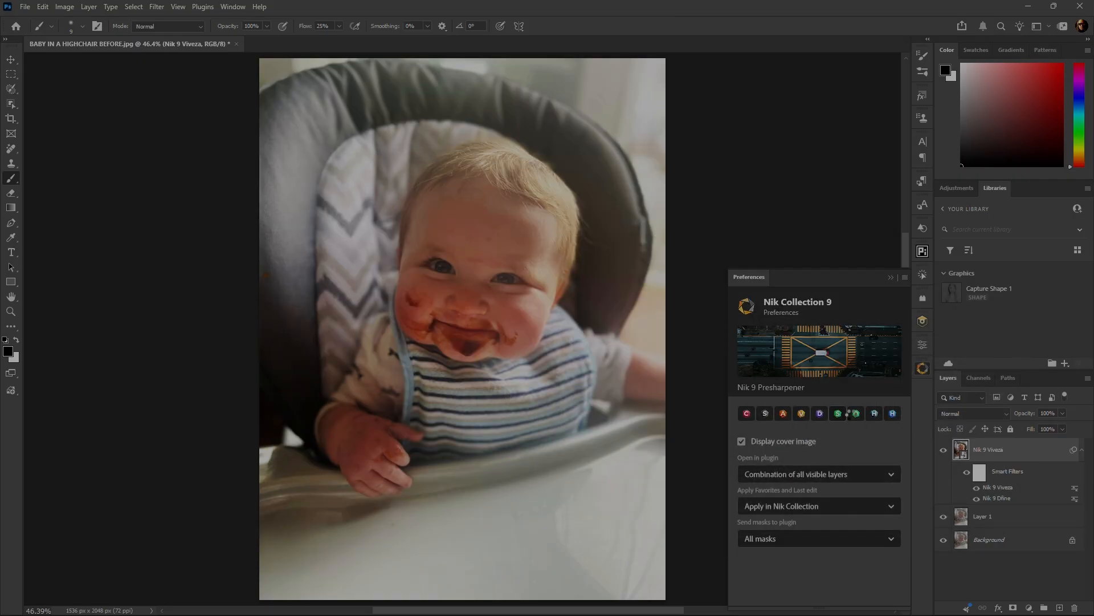
pyautogui.click(854, 413)
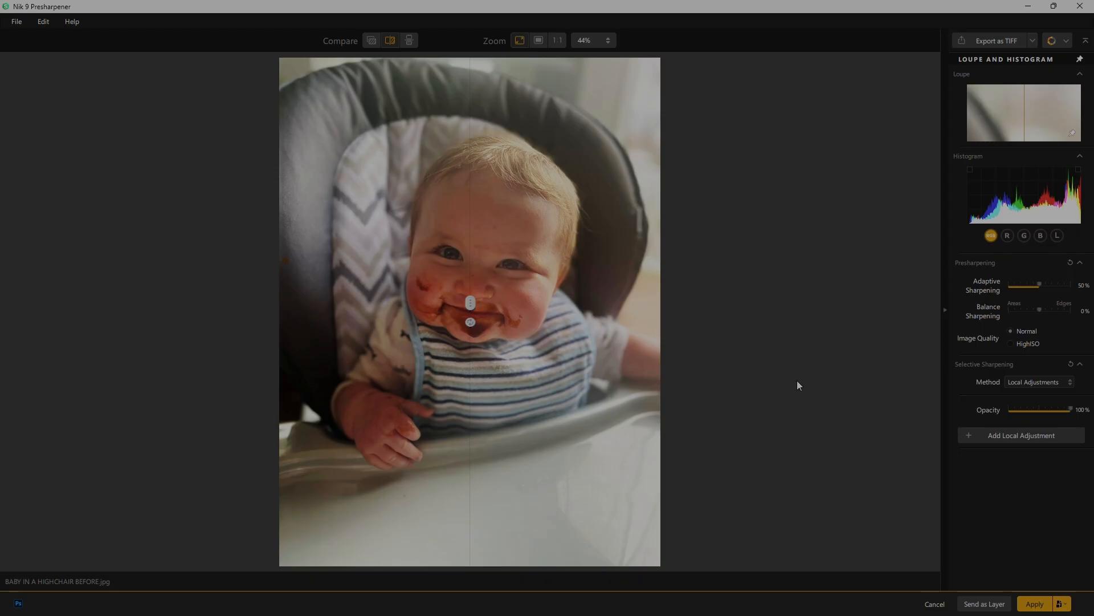
# Step: Compare the baby's face and hair before and after presharpening in the split view at 100%, and apply Presharpener with its current settings
pyautogui.hotkey('ctrl', '+')
pyautogui.hotkey('ctrl', '+')
pyautogui.hotkey('ctrl', '+')
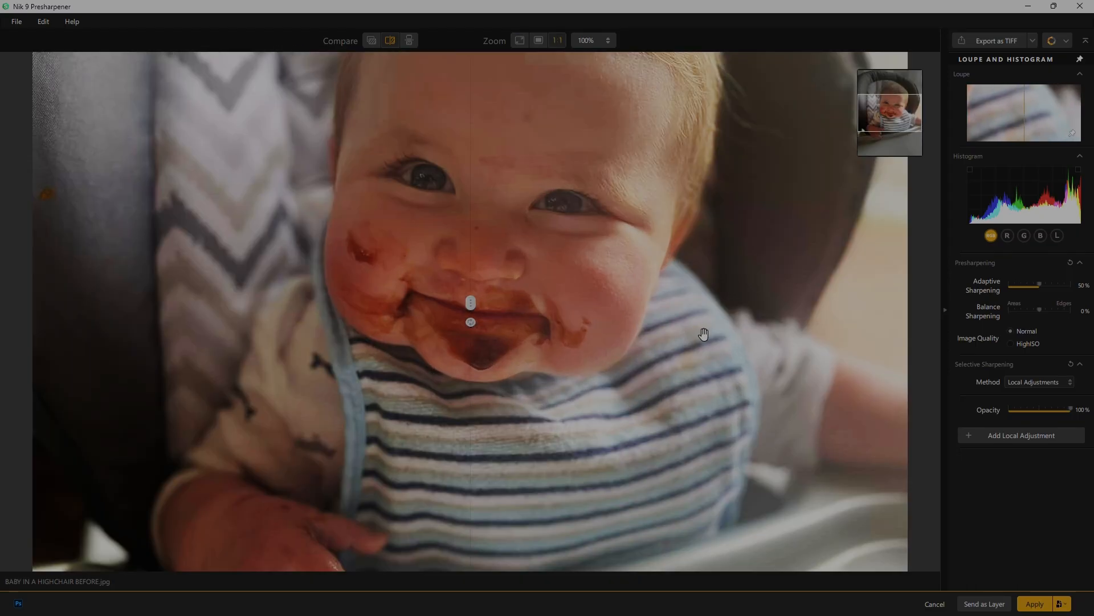
pyautogui.moveTo(713, 366); pyautogui.dragTo(712, 485)
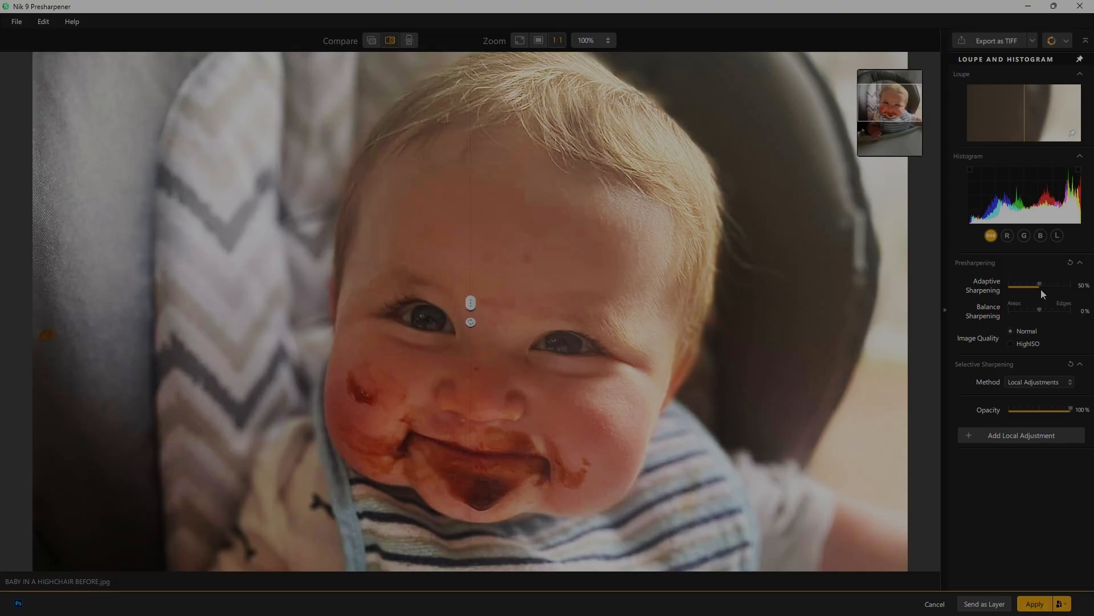
pyautogui.moveTo(471, 302); pyautogui.dragTo(657, 292)
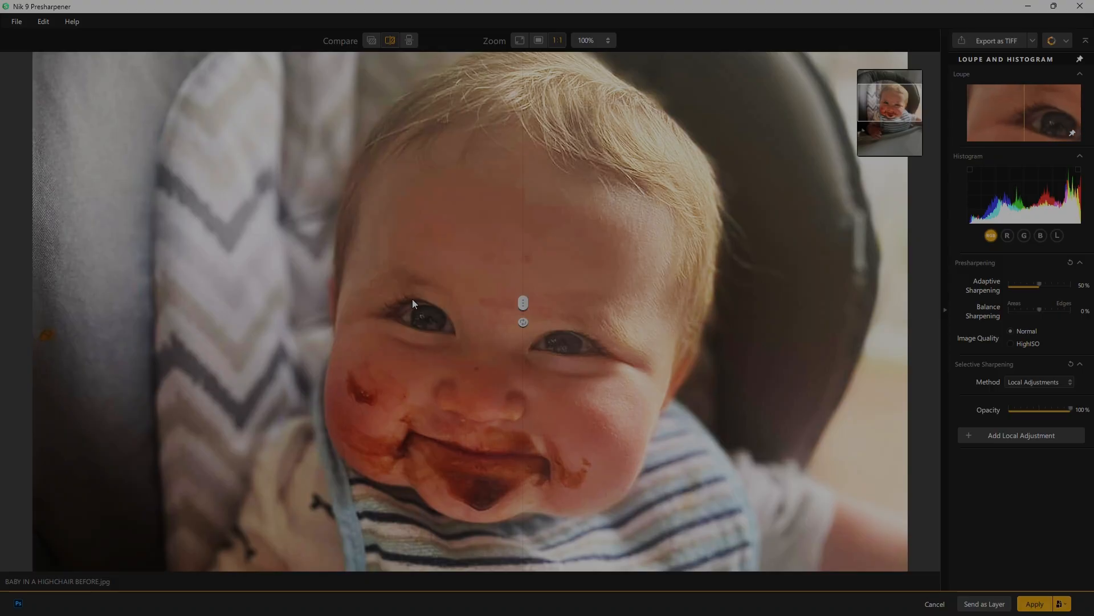
pyautogui.moveTo(521, 304); pyautogui.dragTo(672, 311)
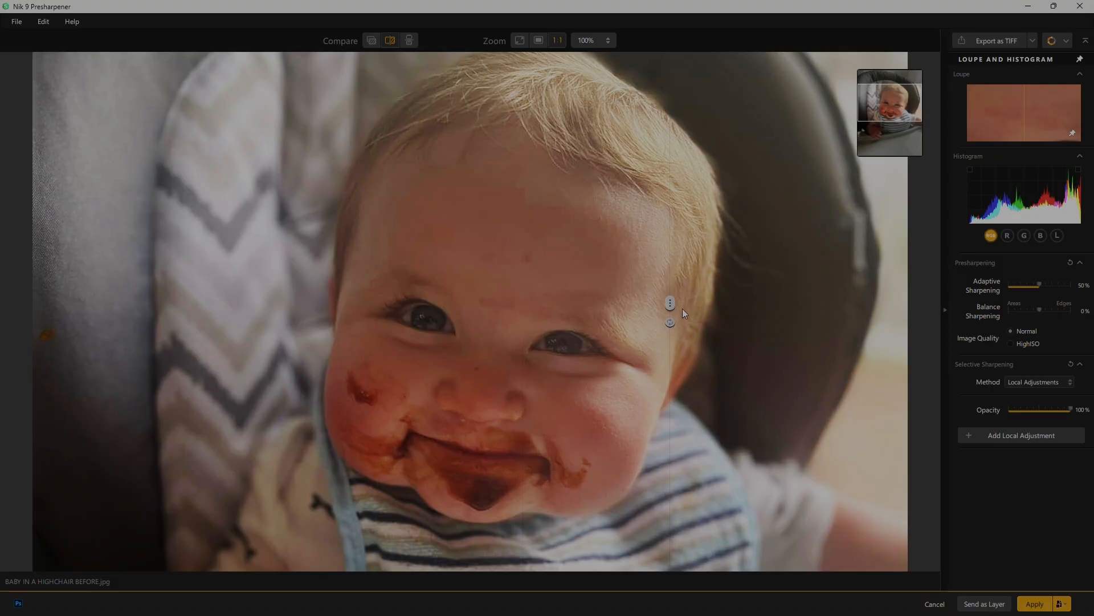
pyautogui.moveTo(745, 310); pyautogui.dragTo(430, 309)
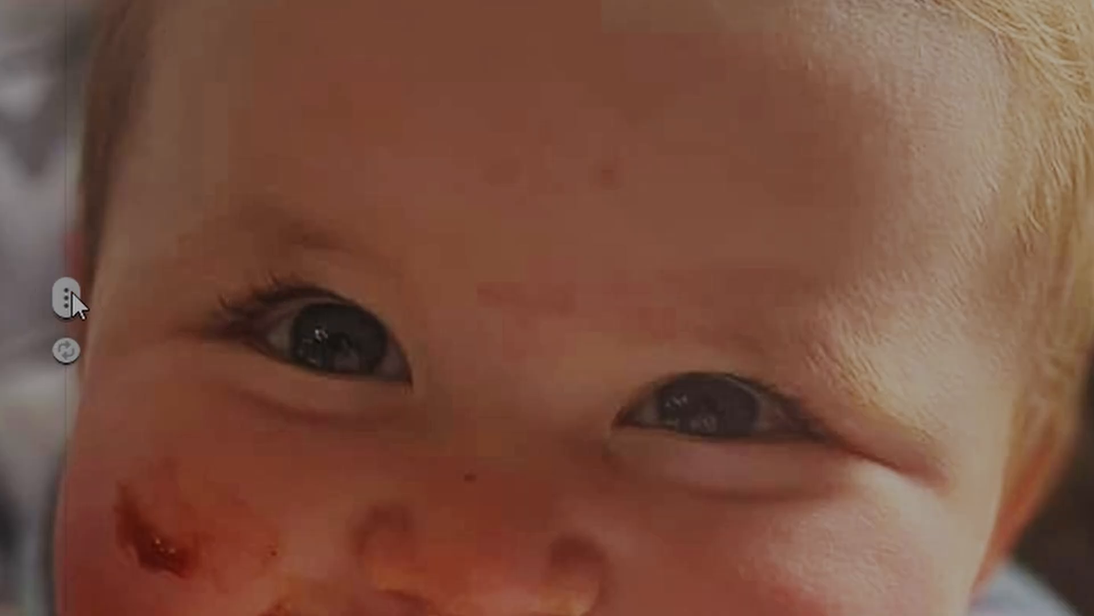
pyautogui.moveTo(71, 292); pyautogui.dragTo(34, 342)
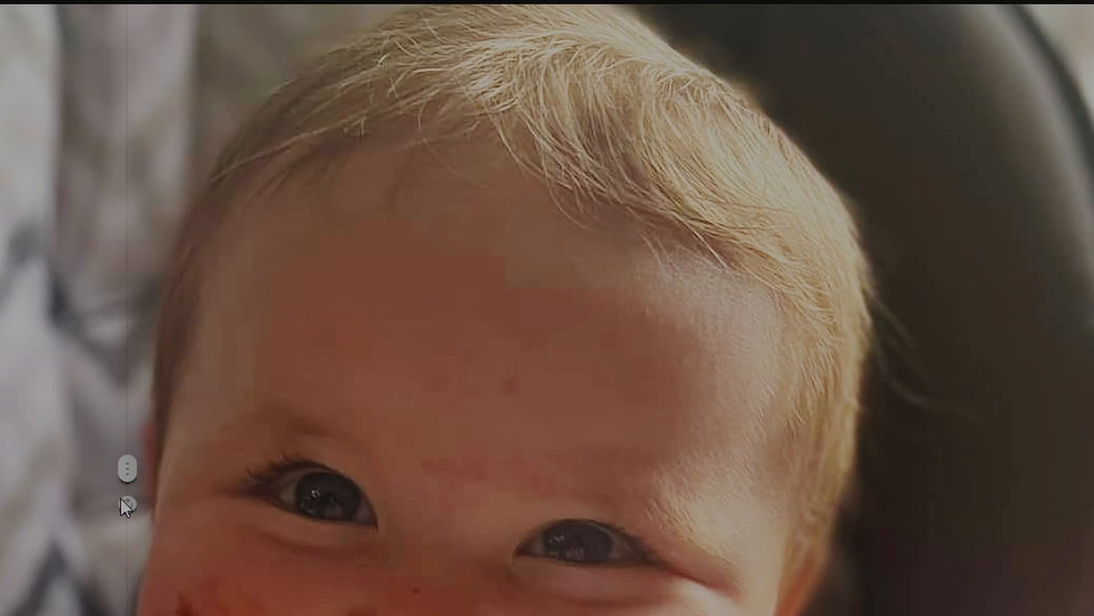
pyautogui.moveTo(121, 498); pyautogui.dragTo(120, 567)
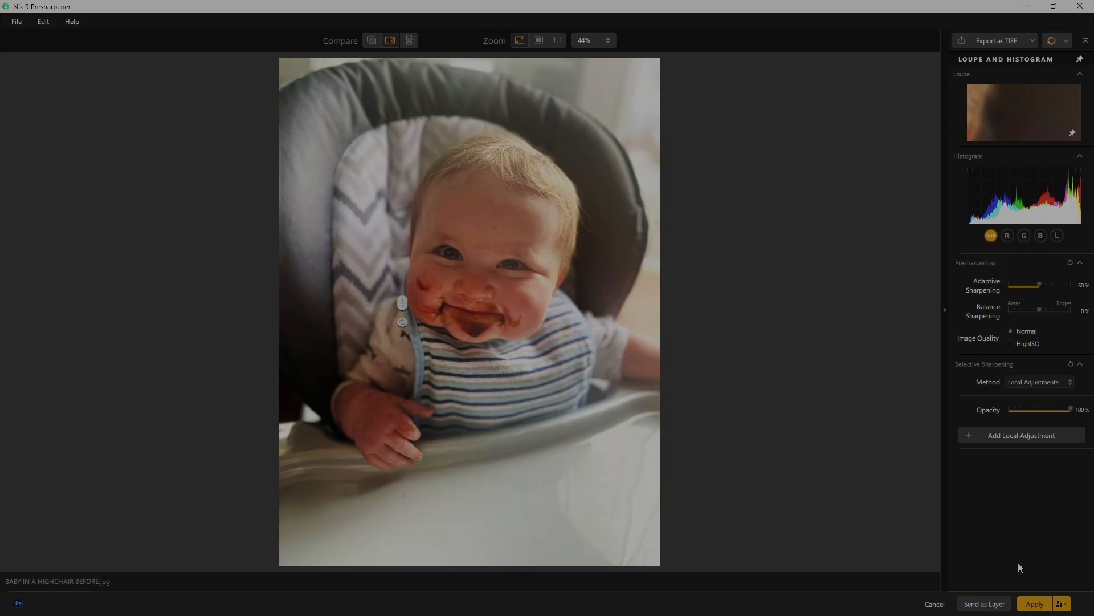
pyautogui.click(1034, 605)
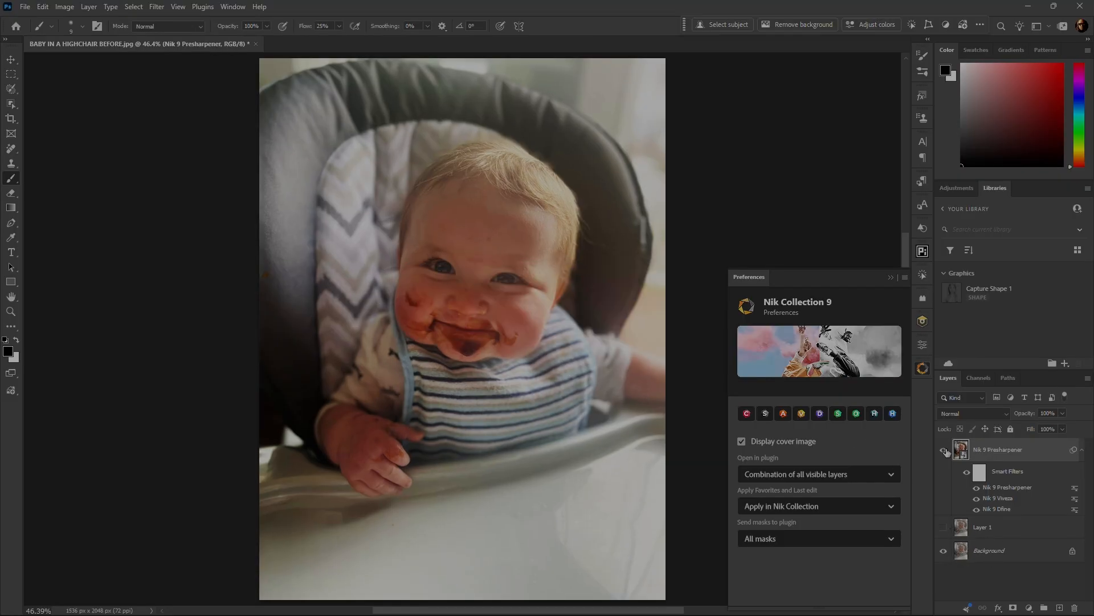
# Step: Compare the photo with and without the Nik 9 Presharpener layer's filters, both fitted to the screen and at 100%
pyautogui.click(944, 450)
pyautogui.click(944, 451)
pyautogui.hotkey('ctrl', '1')
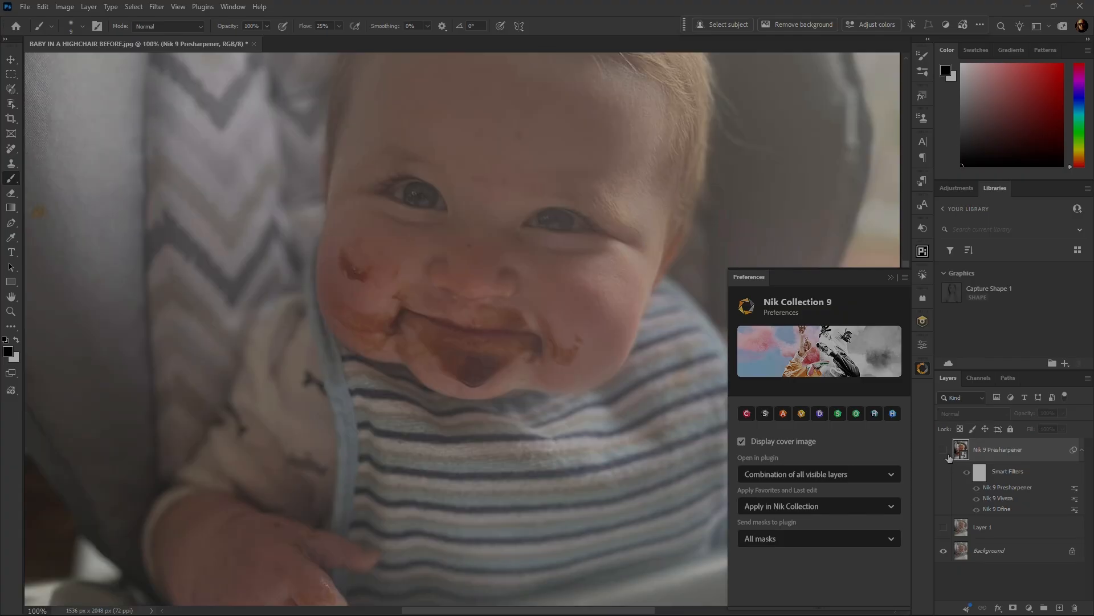
pyautogui.click(944, 451)
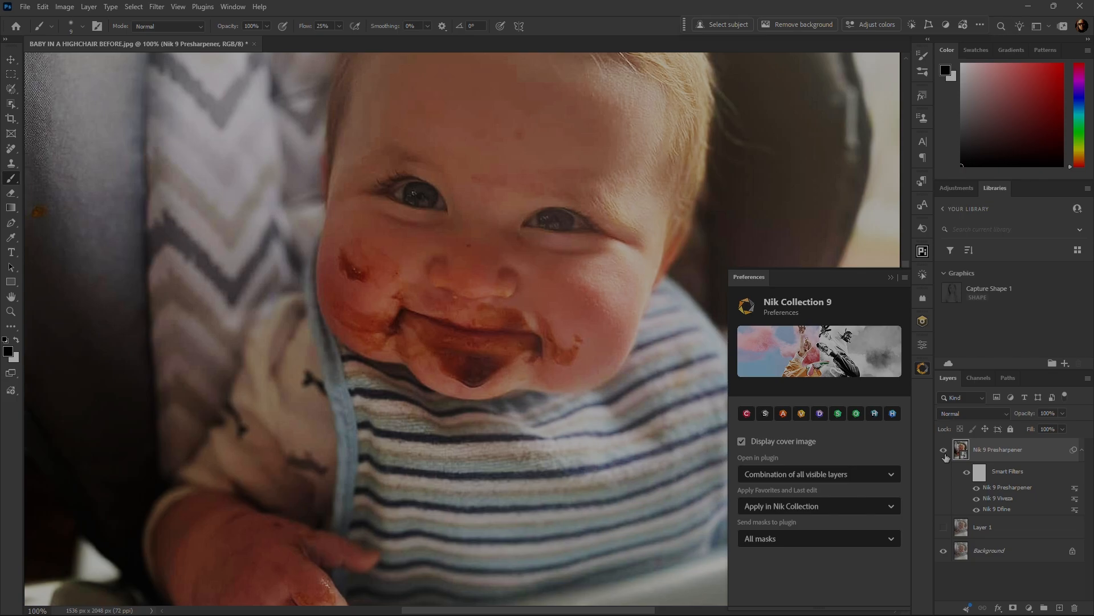
pyautogui.hotkey('ctrl', '0')
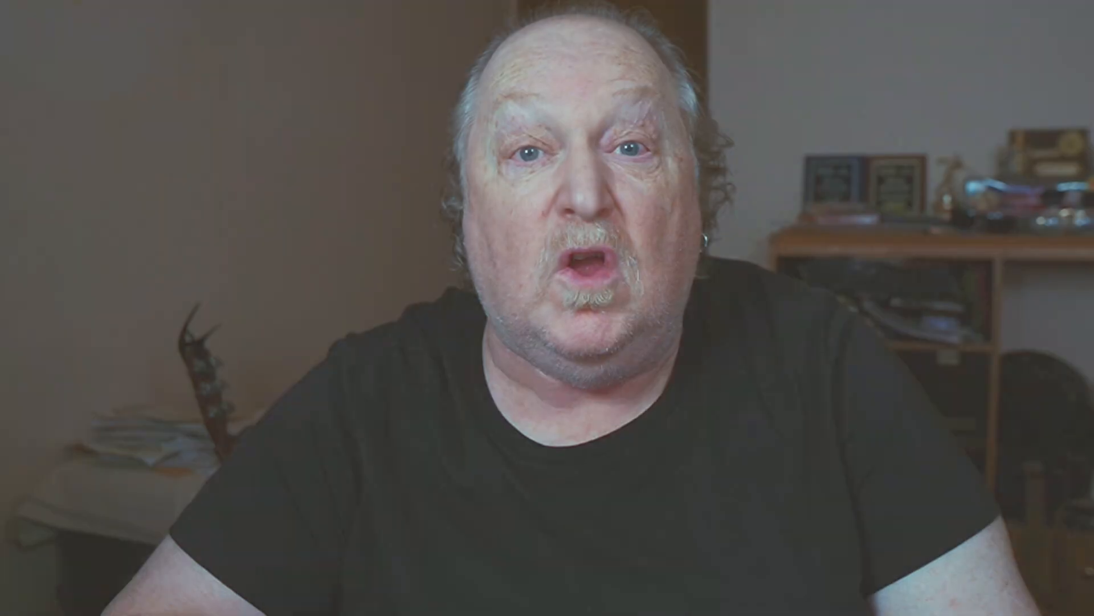